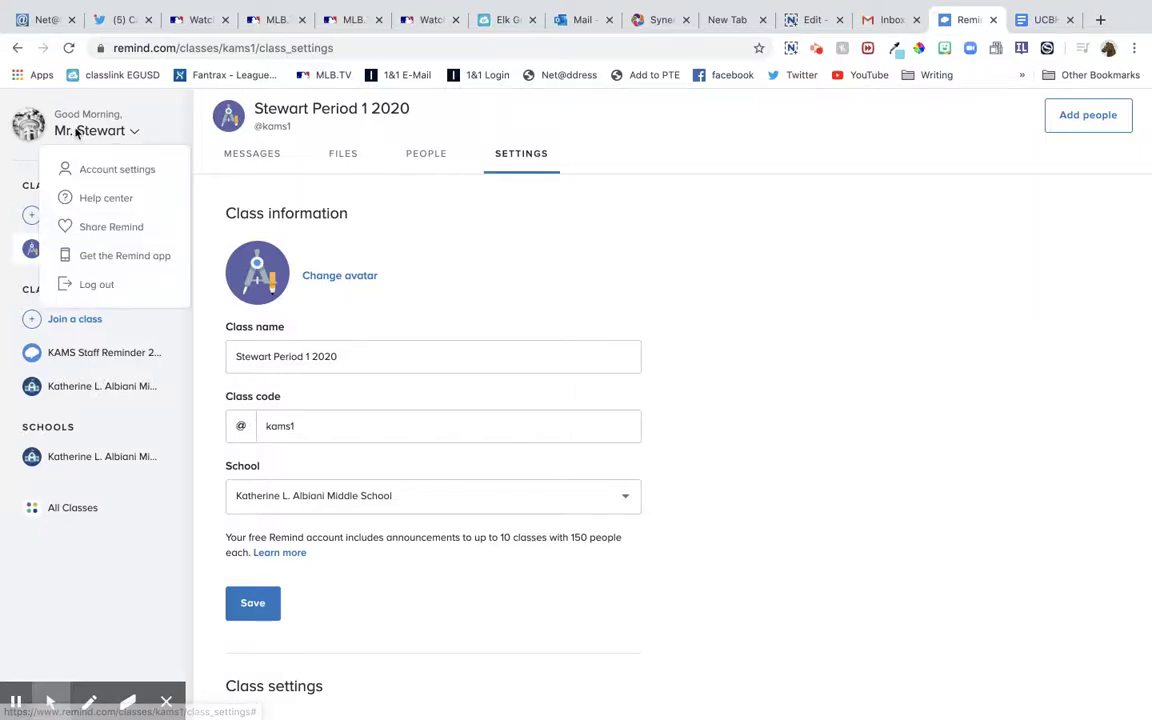
# Step: View the form for creating a class and close it without creating one
pyautogui.click(301, 107)
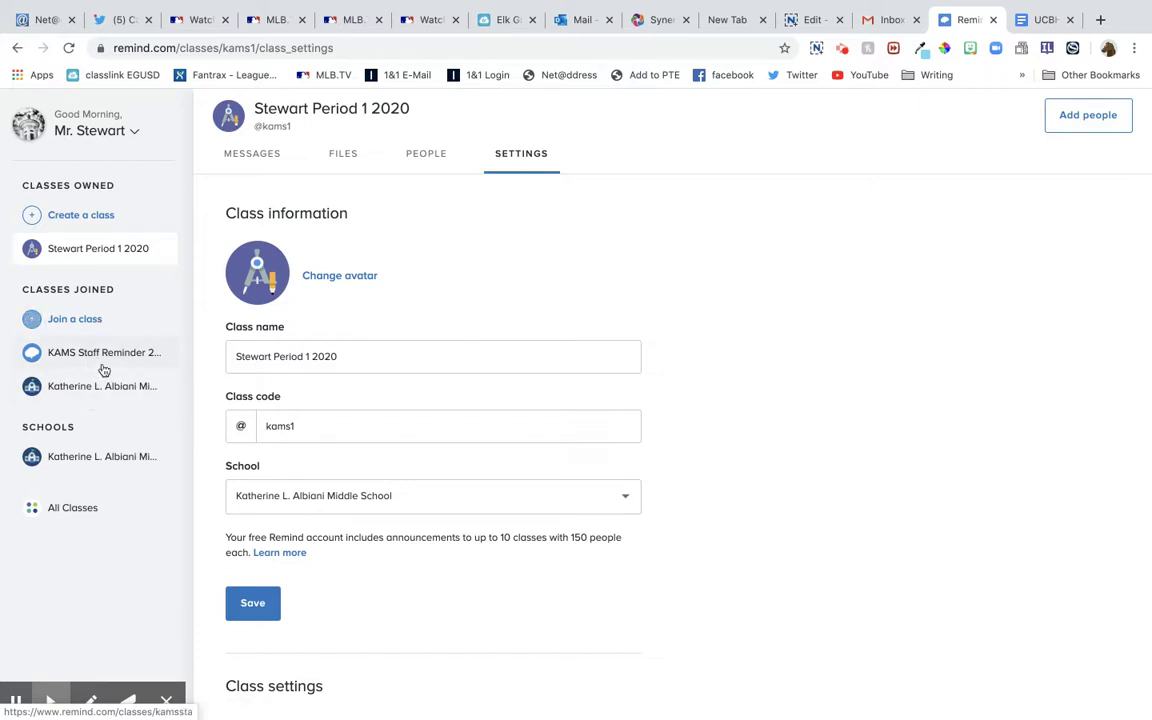
pyautogui.click(34, 217)
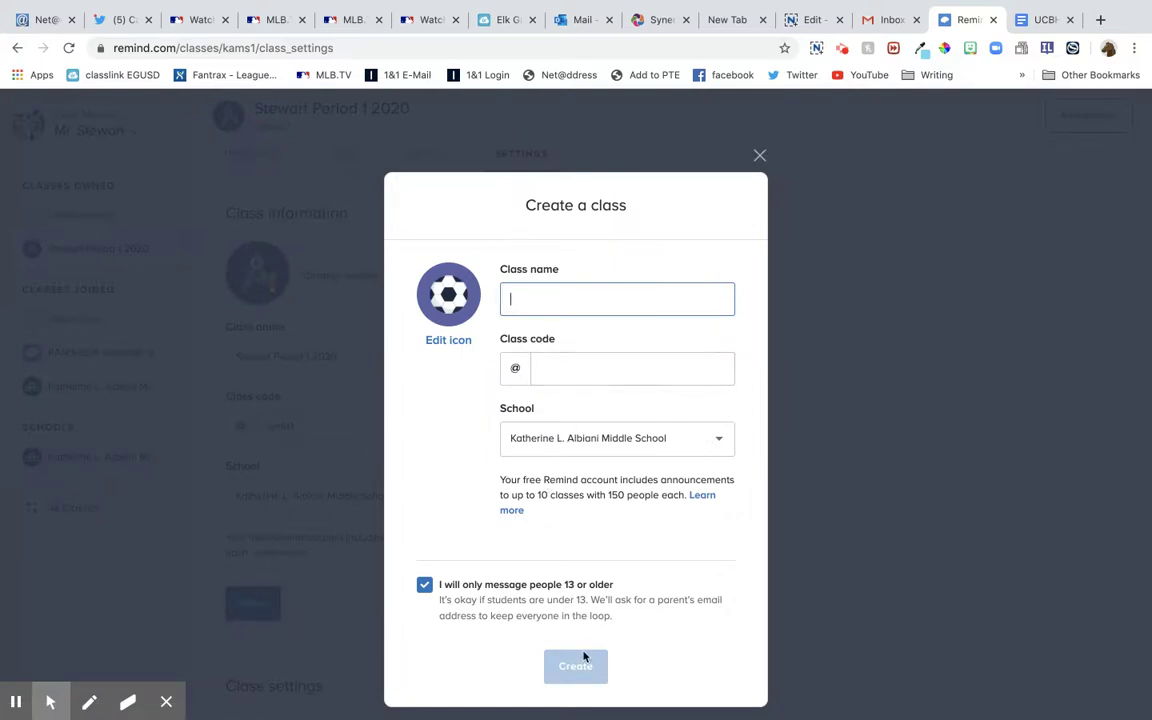
pyautogui.click(760, 157)
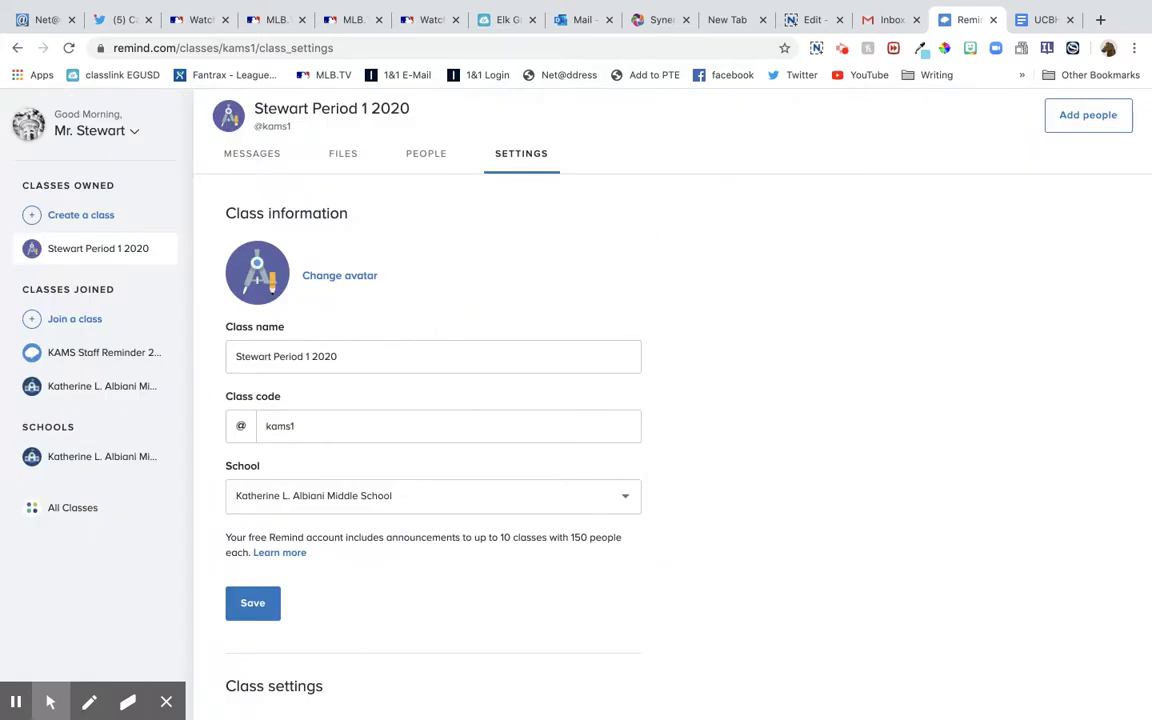
# Step: Review the Period 1 2020 class settings, including visibility, join approval, participant messaging, class owners and archiving
pyautogui.scroll(-1, 290, 330)
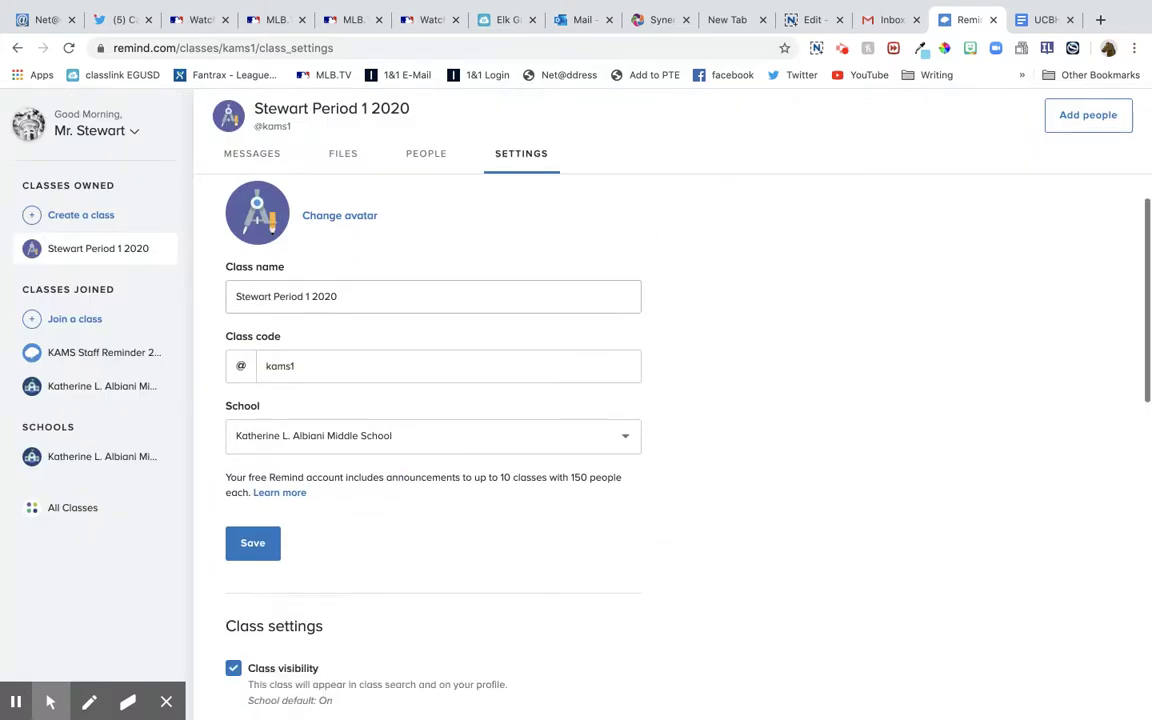
pyautogui.scroll(-1, 368, 347)
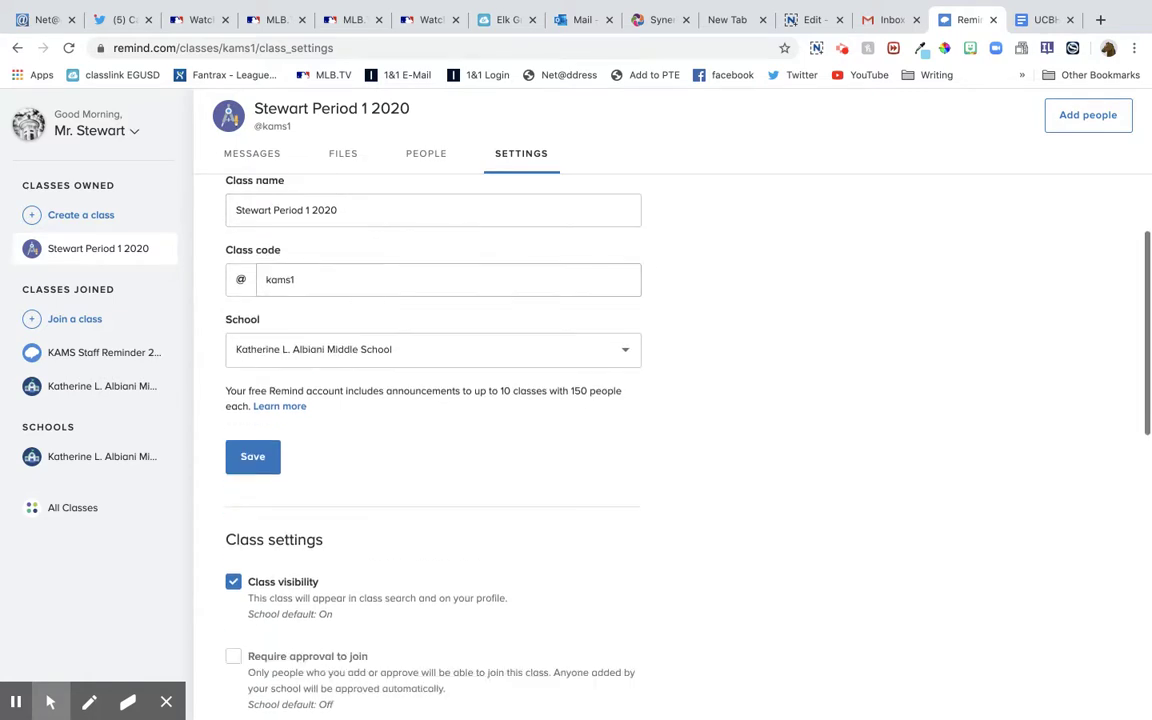
pyautogui.scroll(-1, 316, 285)
pyautogui.scroll(-5, 430, 400)
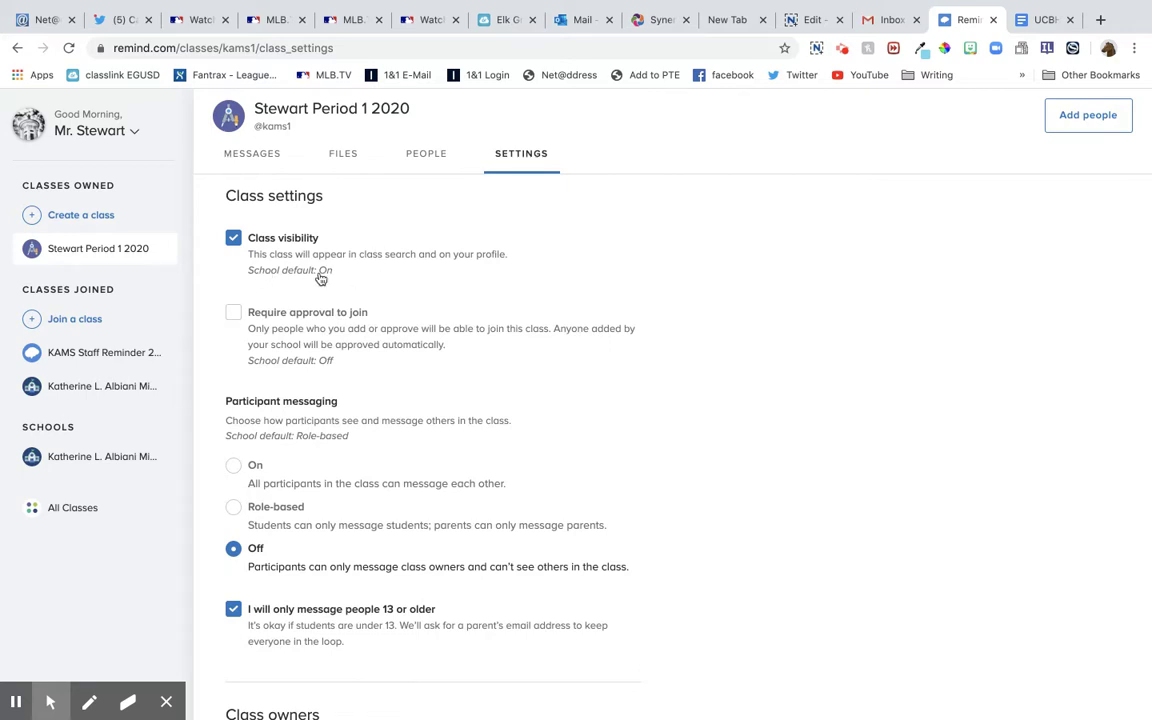
pyautogui.scroll(-2, 315, 399)
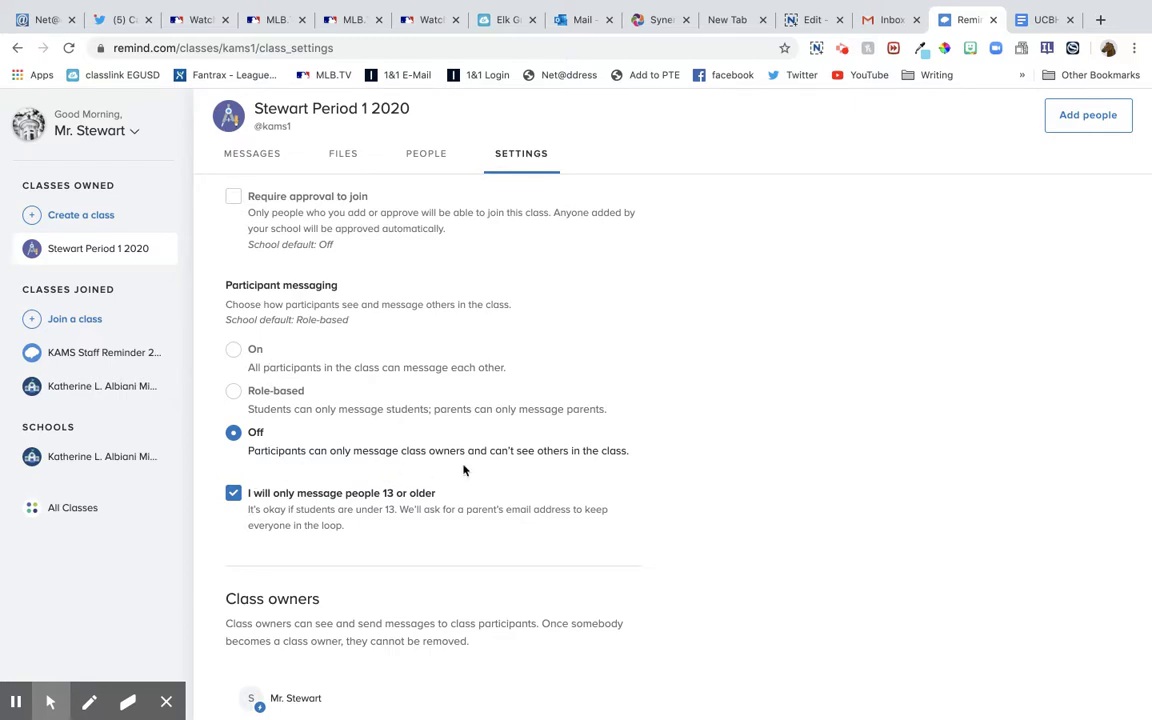
pyautogui.scroll(-5, 251, 511)
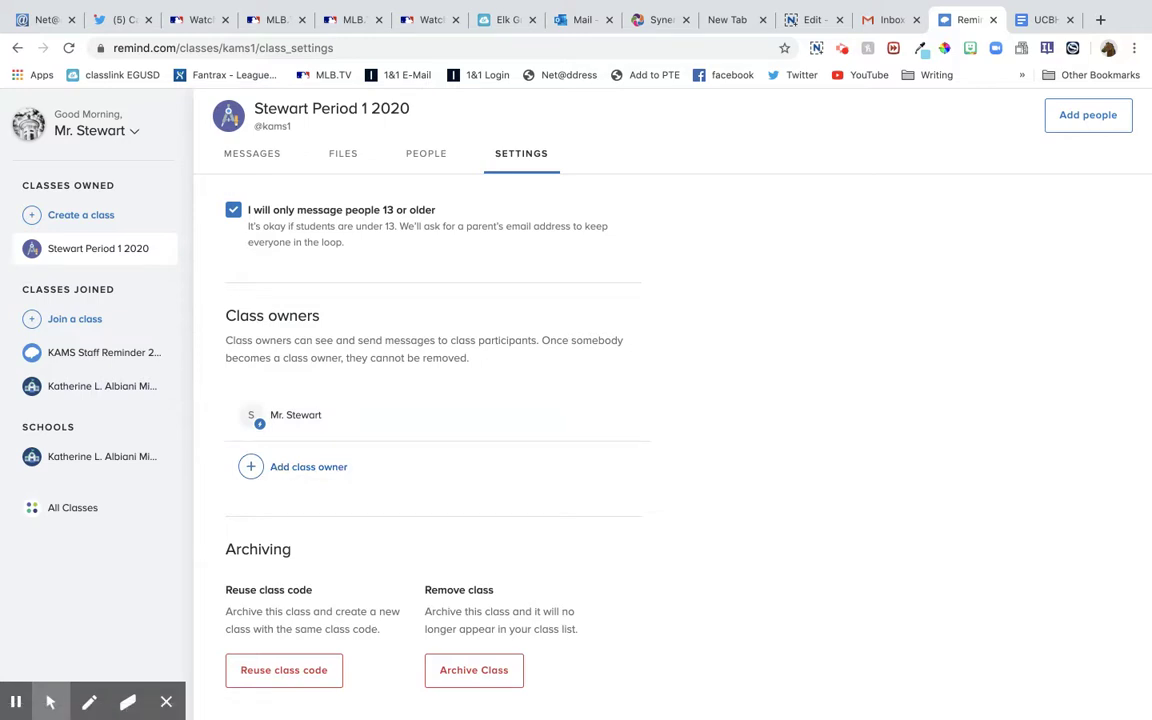
pyautogui.scroll(10, 273, 320)
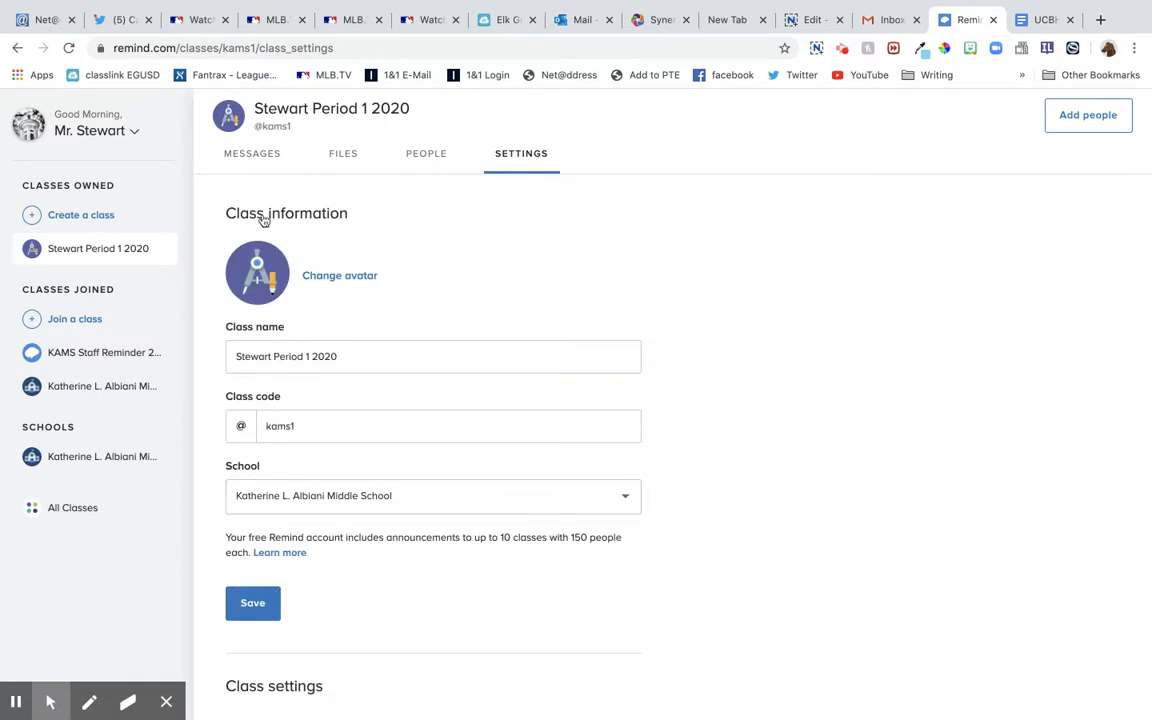
# Step: Review the account's profile and notification preferences, and return to the class settings
pyautogui.click(94, 132)
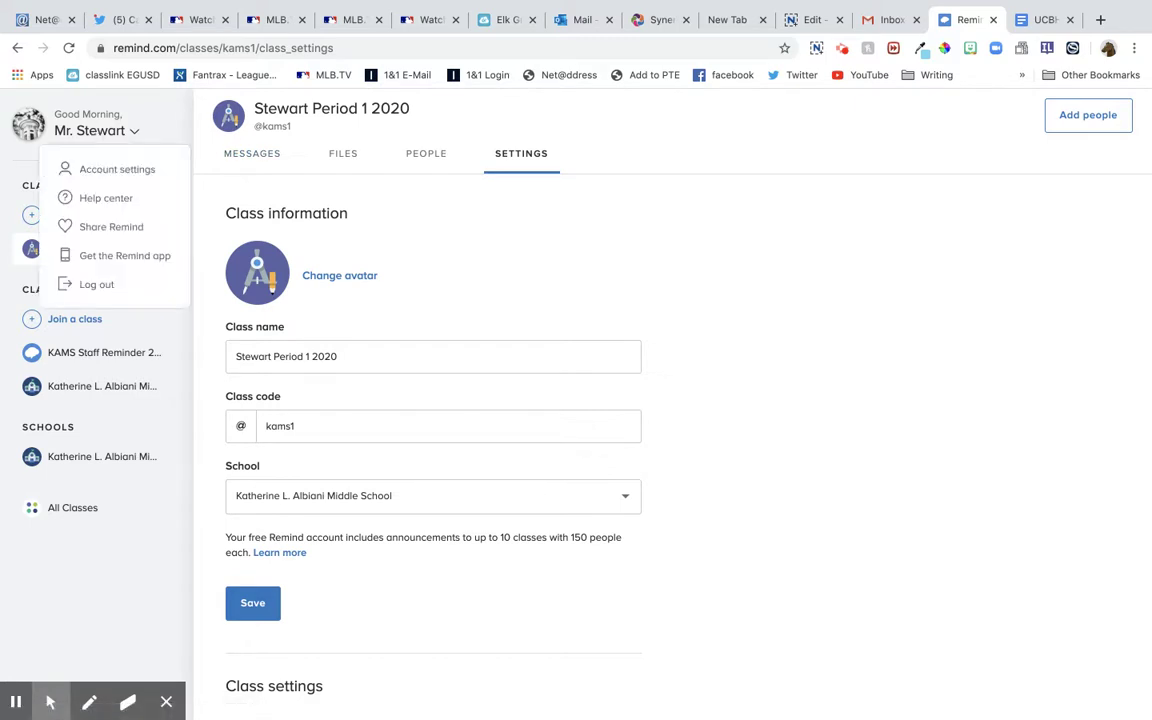
pyautogui.click(111, 173)
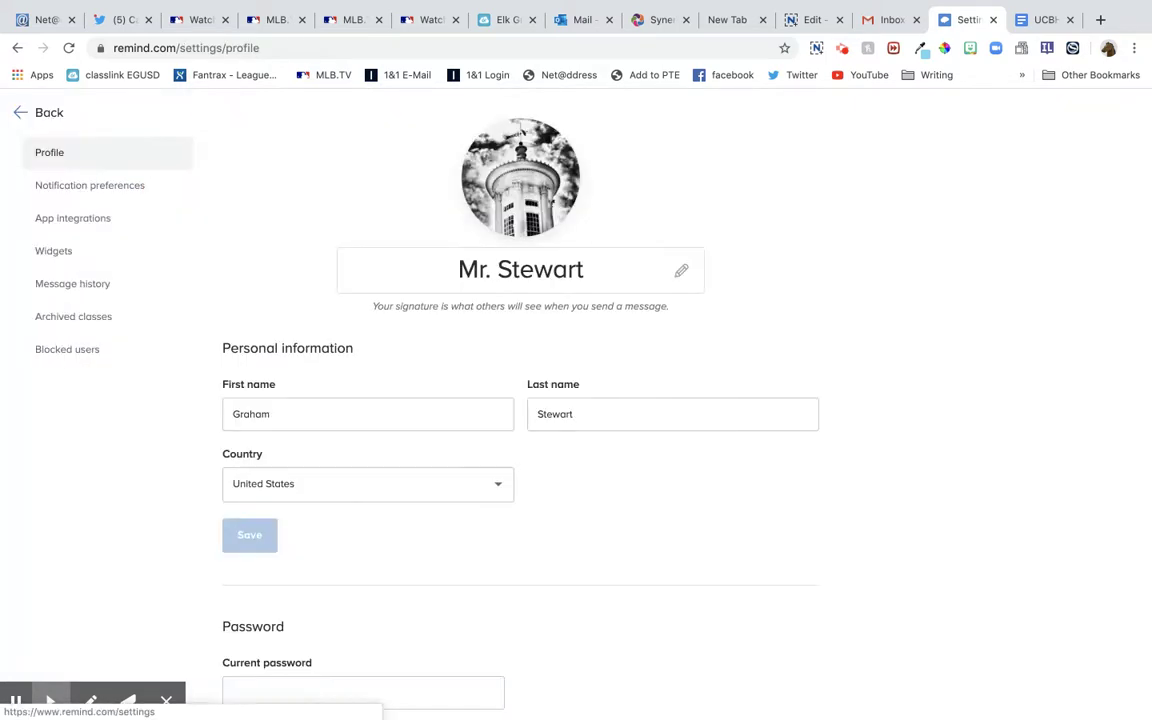
pyautogui.click(118, 186)
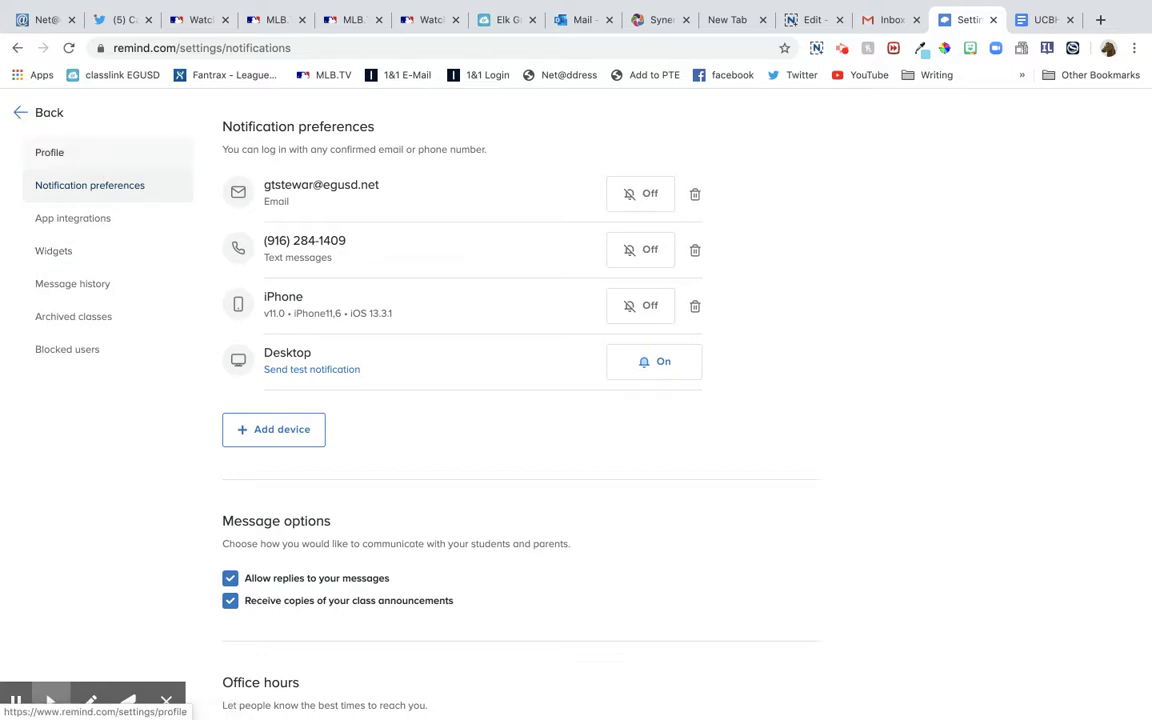
pyautogui.click(62, 150)
pyautogui.click(52, 114)
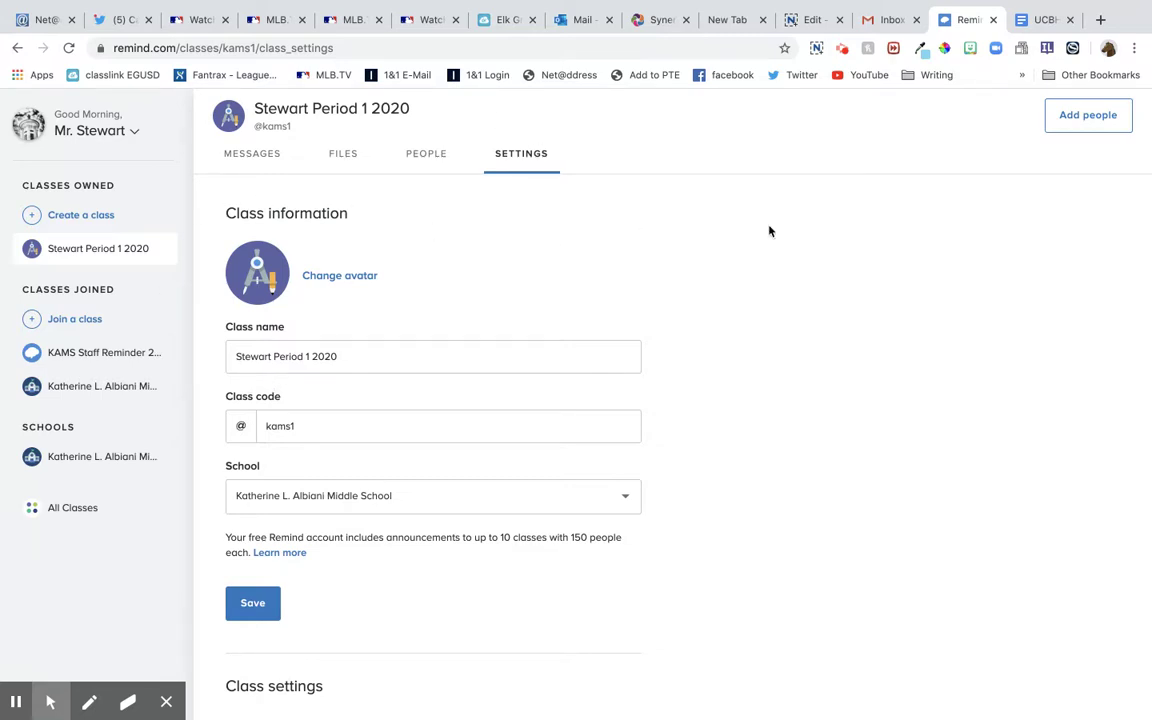
# Step: Look over the class settings and the class's list of people
pyautogui.scroll(-5, 822, 348)
pyautogui.scroll(3, 700, 320)
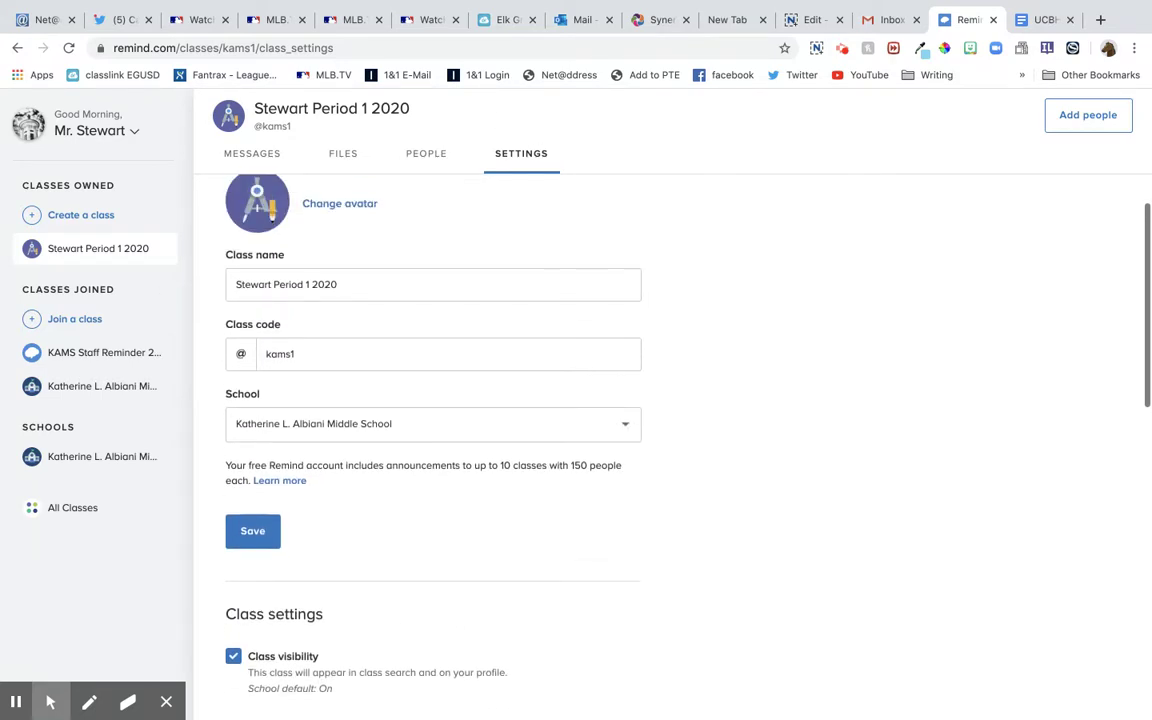
pyautogui.scroll(2, 620, 393)
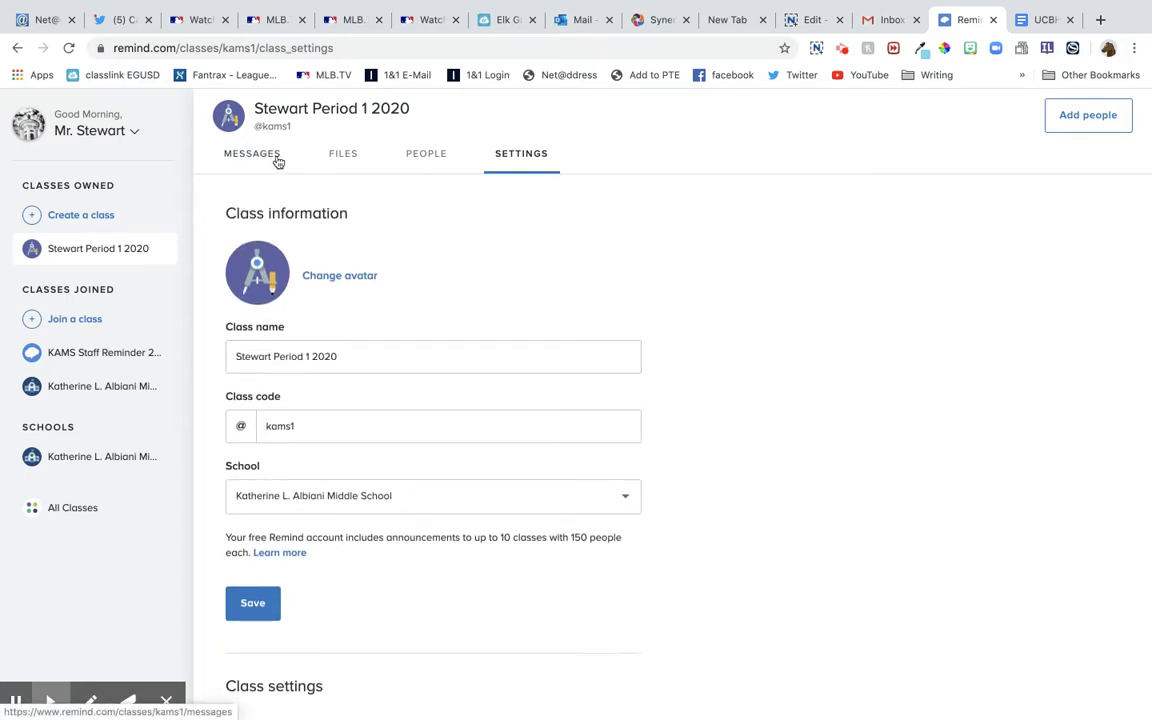
pyautogui.click(439, 157)
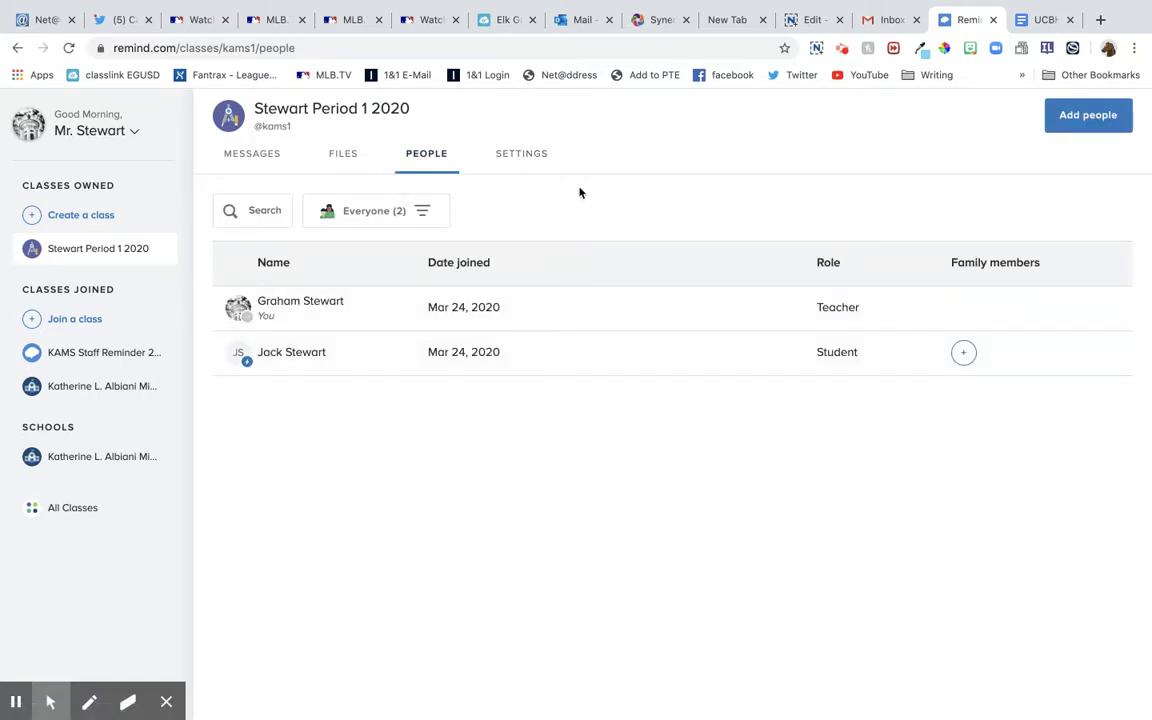
pyautogui.click(520, 157)
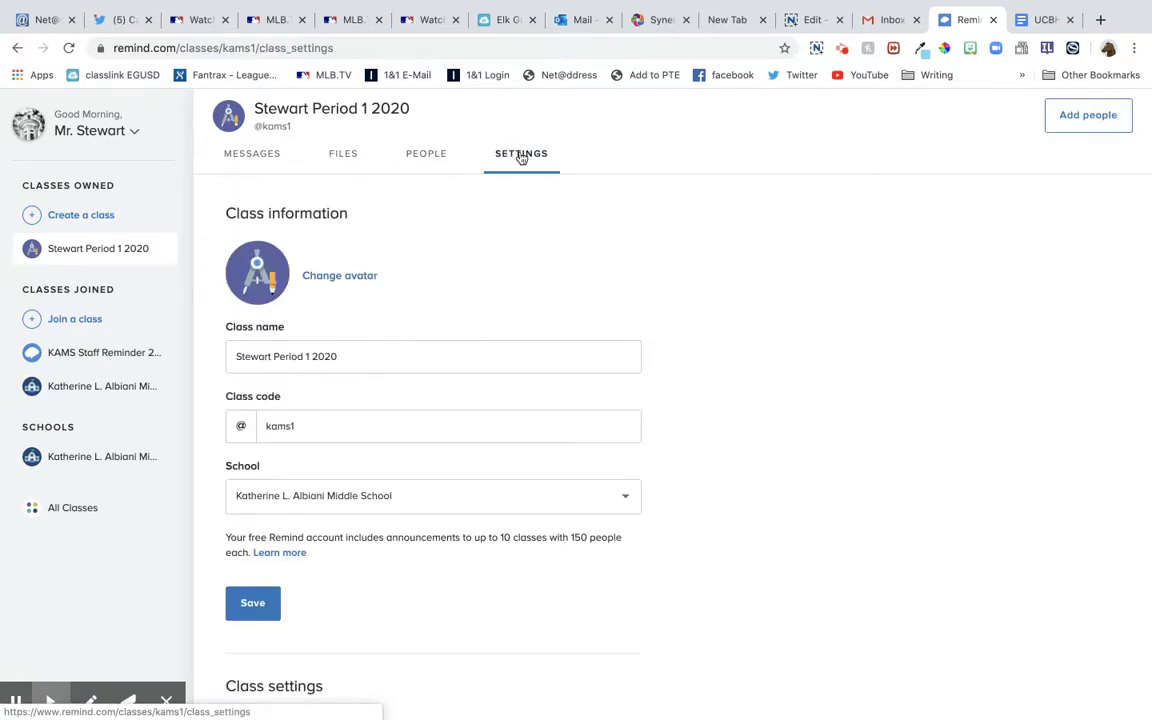
pyautogui.scroll(-4, 553, 409)
pyautogui.scroll(4, 553, 409)
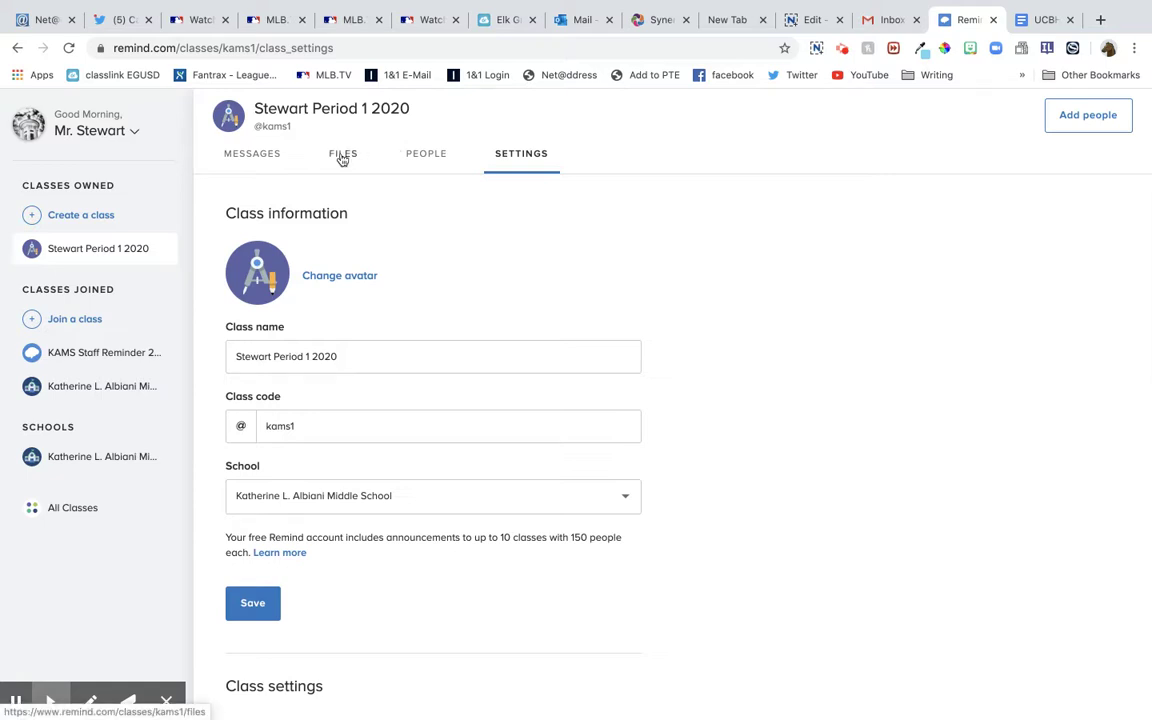
# Step: Start an announcement to everyone in the Period 1 2020 class with the text "Hello all."
pyautogui.click(258, 155)
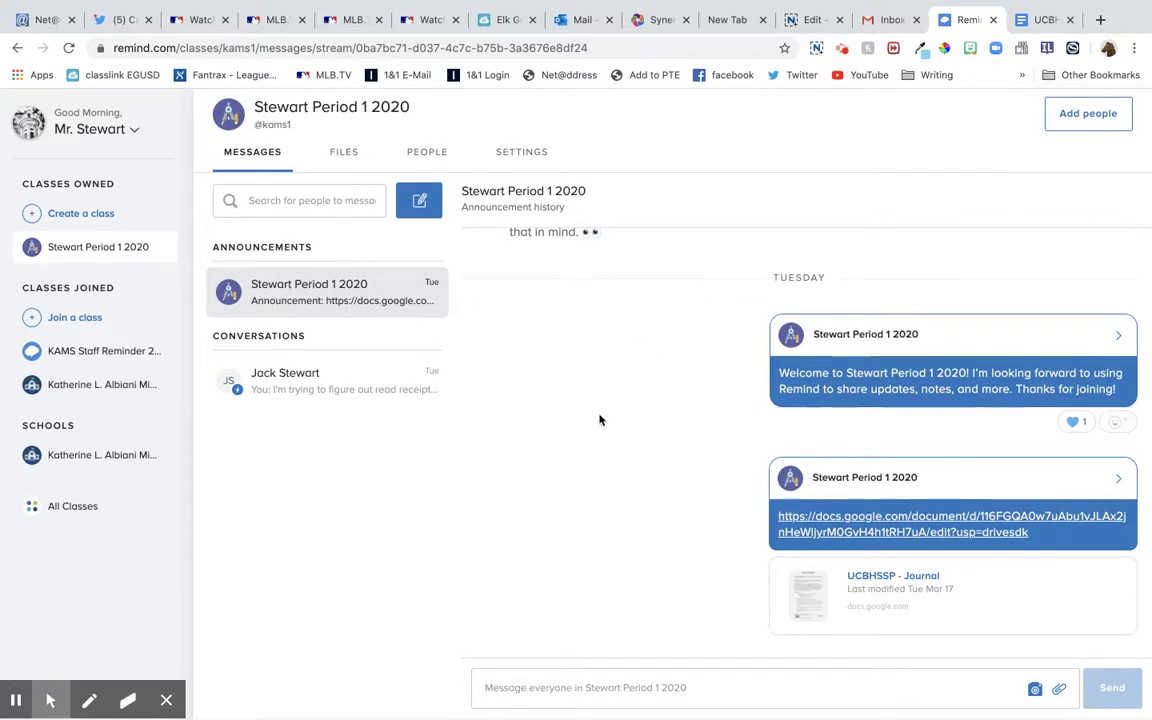
pyautogui.click(740, 697)
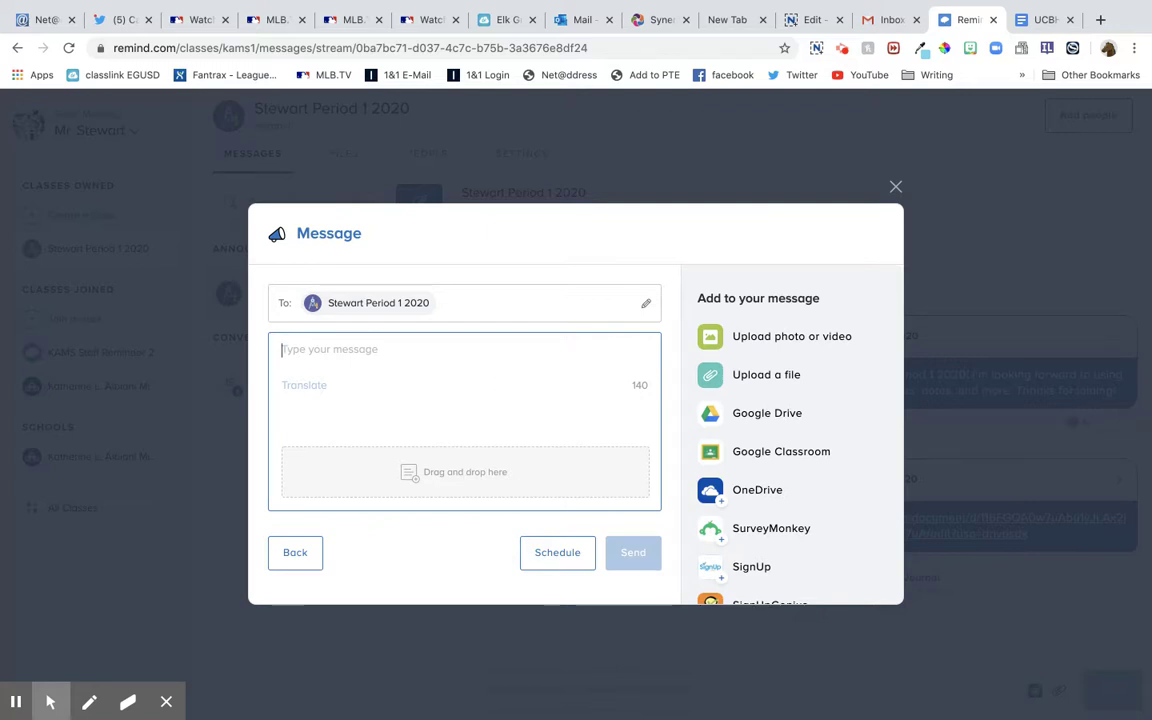
pyautogui.write('Hello all')
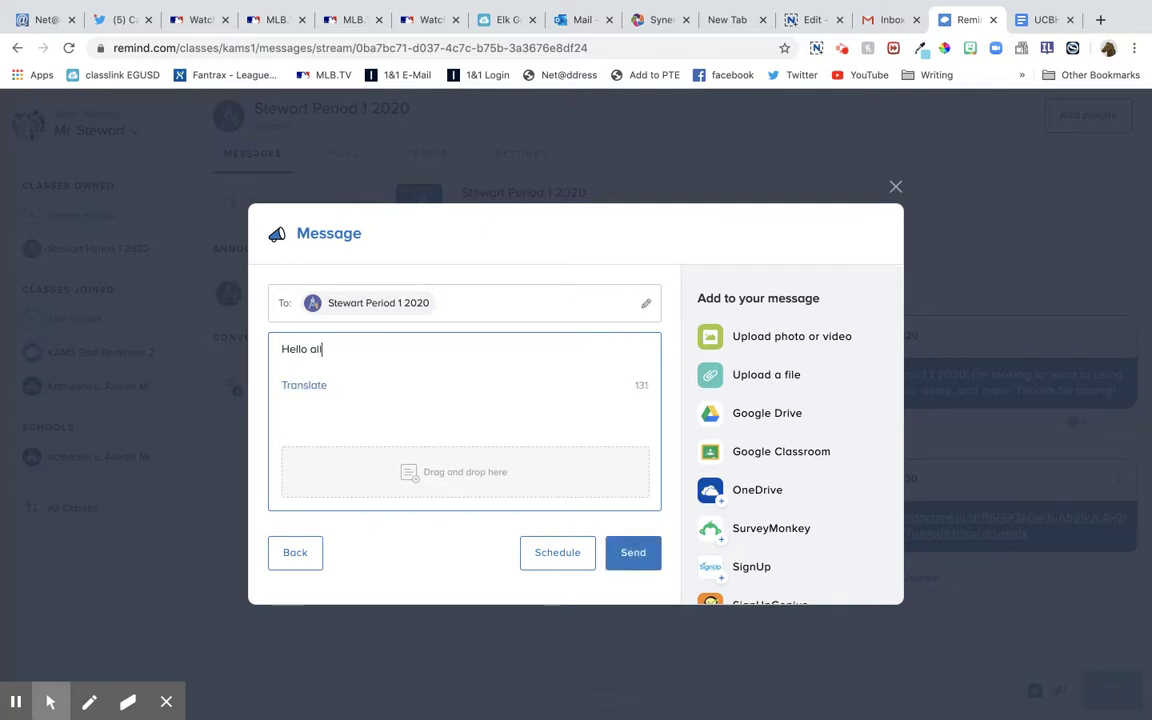
pyautogui.write('.')
# Step: Attach the Google Classroom assignment "Alternative Assignment if you can't login to the online t..." from SS8 Period 3 and return to the attachment options
pyautogui.click(764, 455)
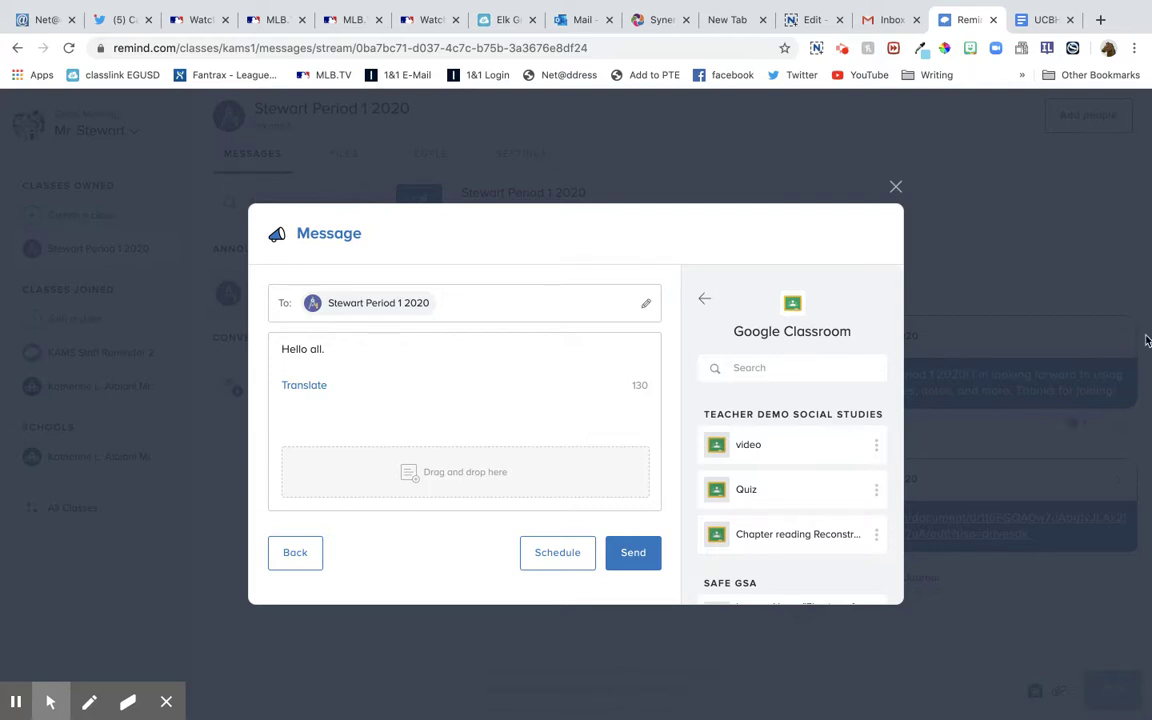
pyautogui.scroll(-5, 746, 487)
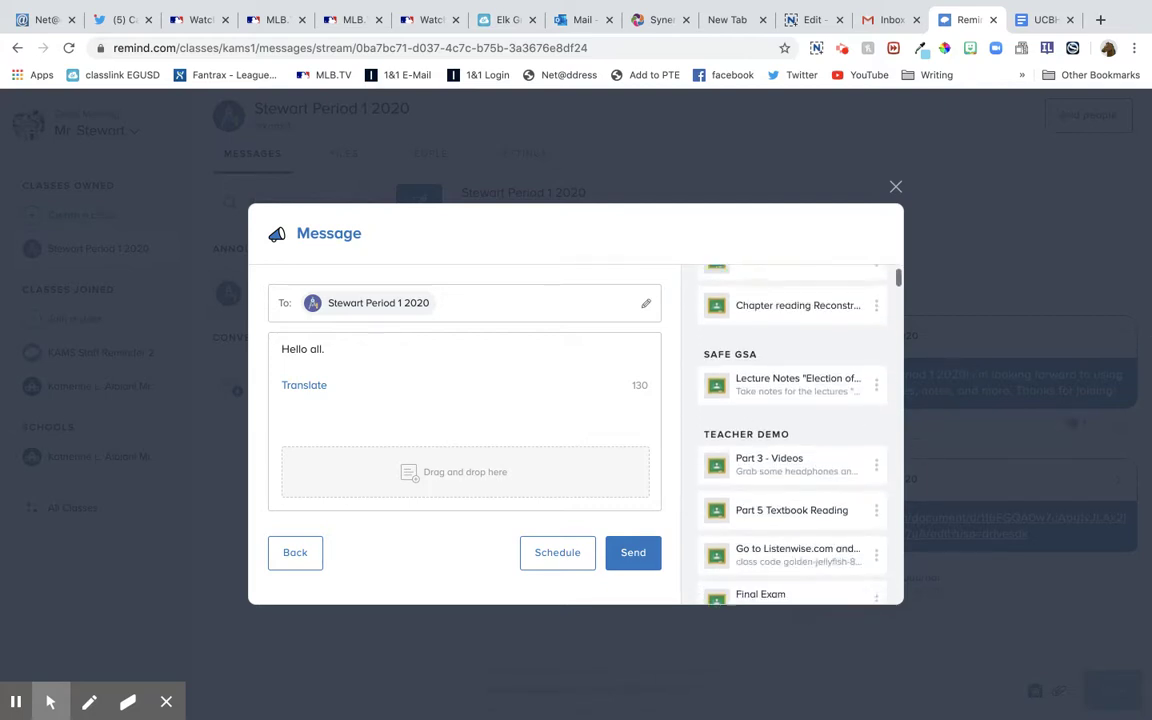
pyautogui.scroll(-10, 790, 460)
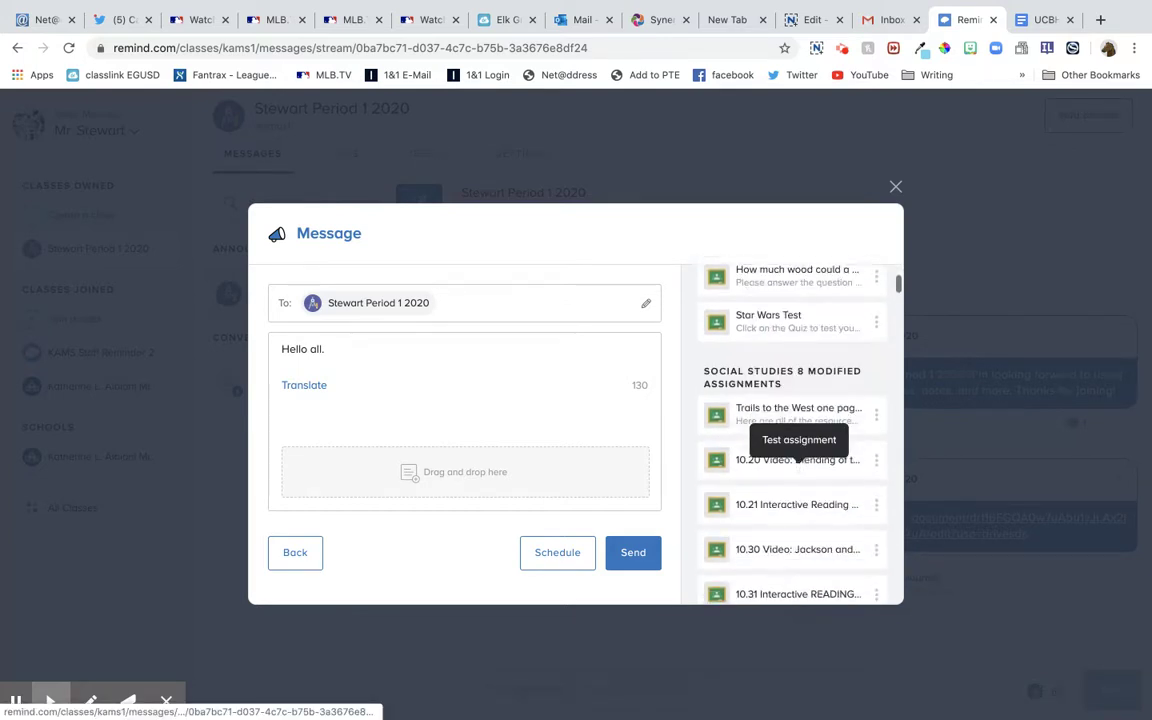
pyautogui.scroll(-3, 797, 458)
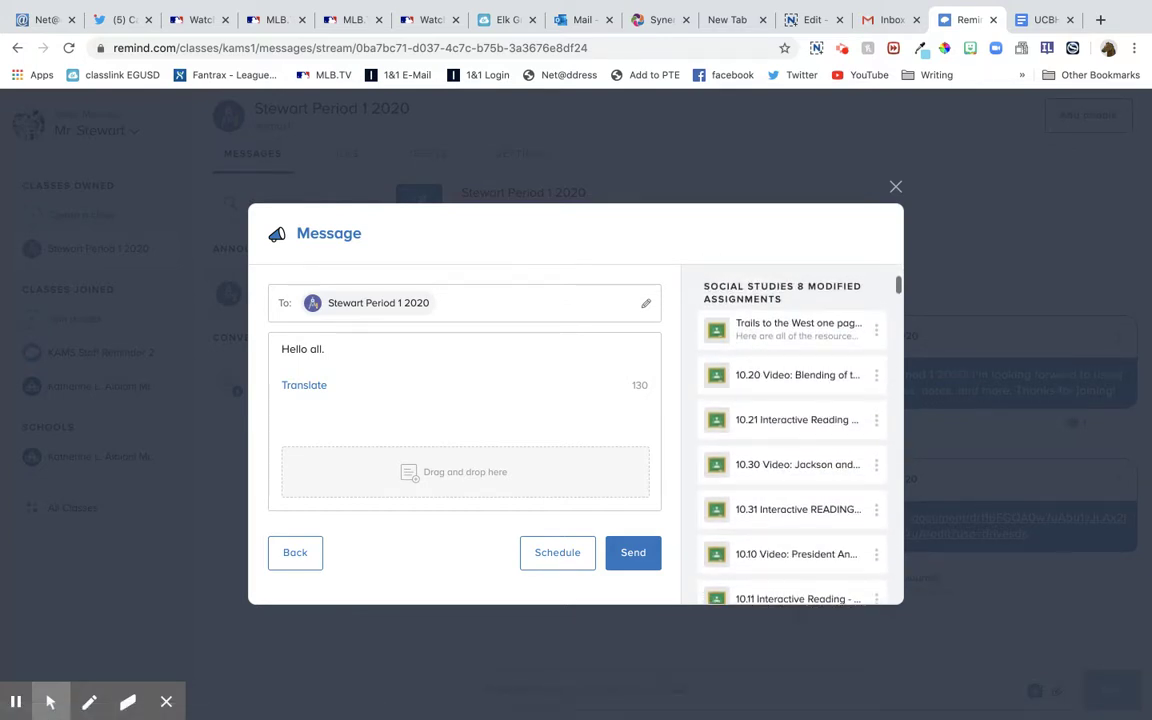
pyautogui.scroll(-10, 790, 435)
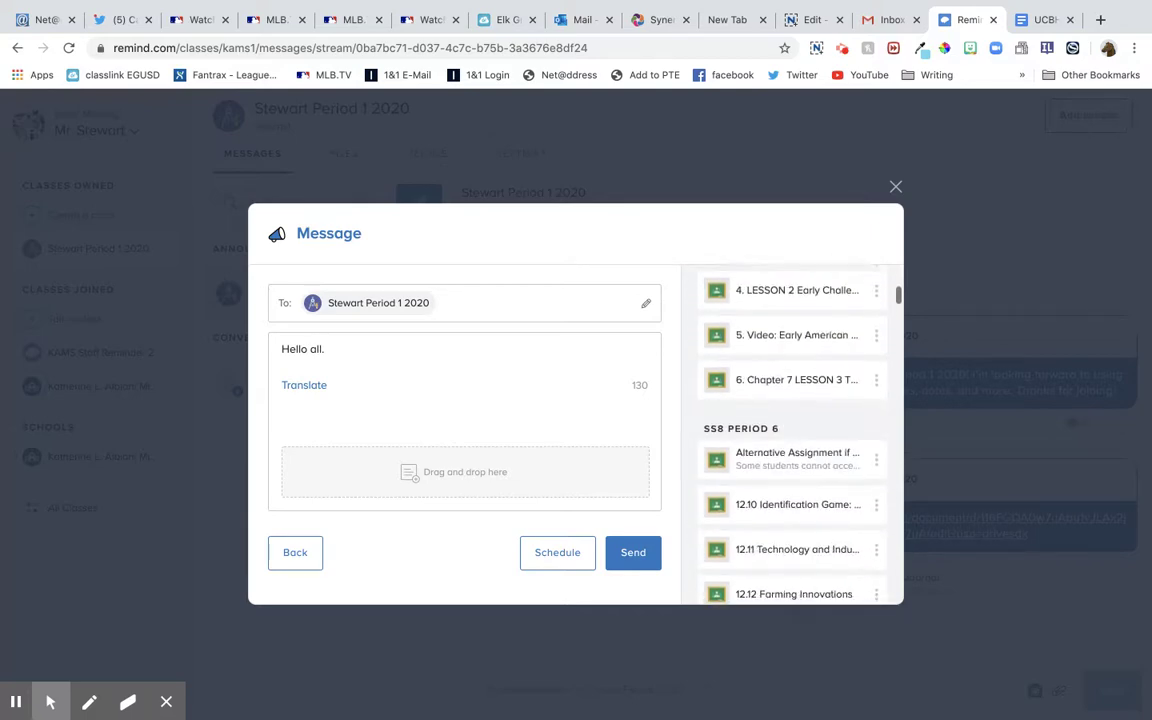
pyautogui.scroll(-15, 790, 435)
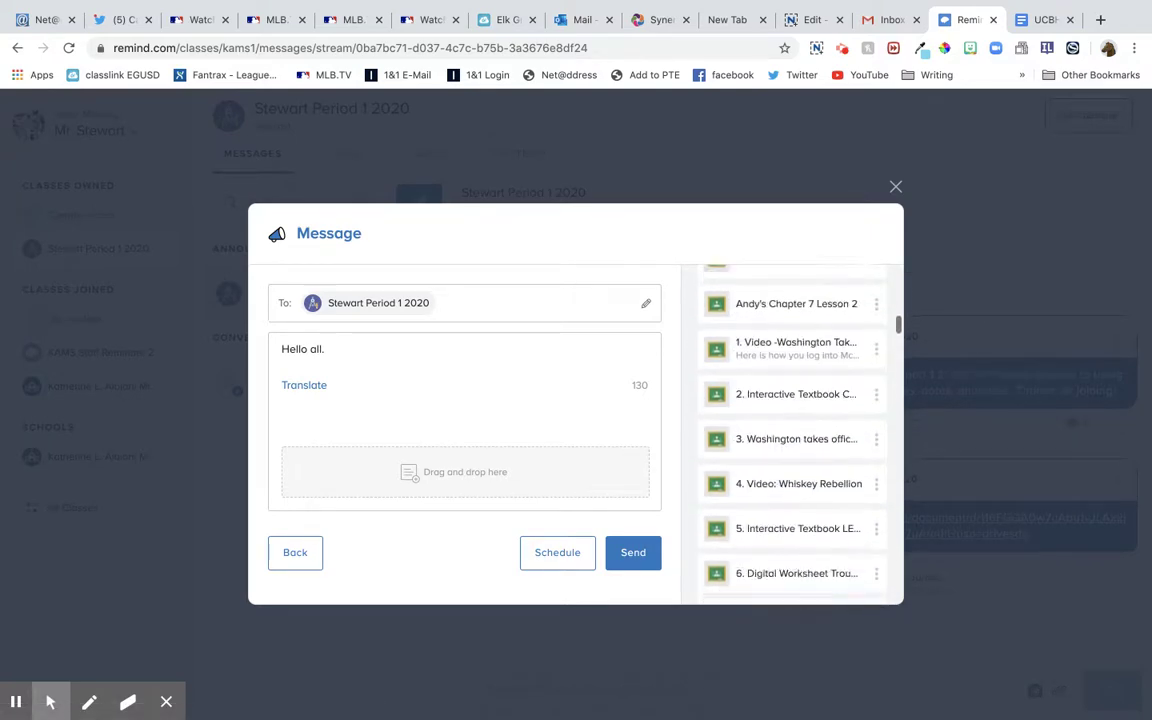
pyautogui.scroll(-15, 790, 435)
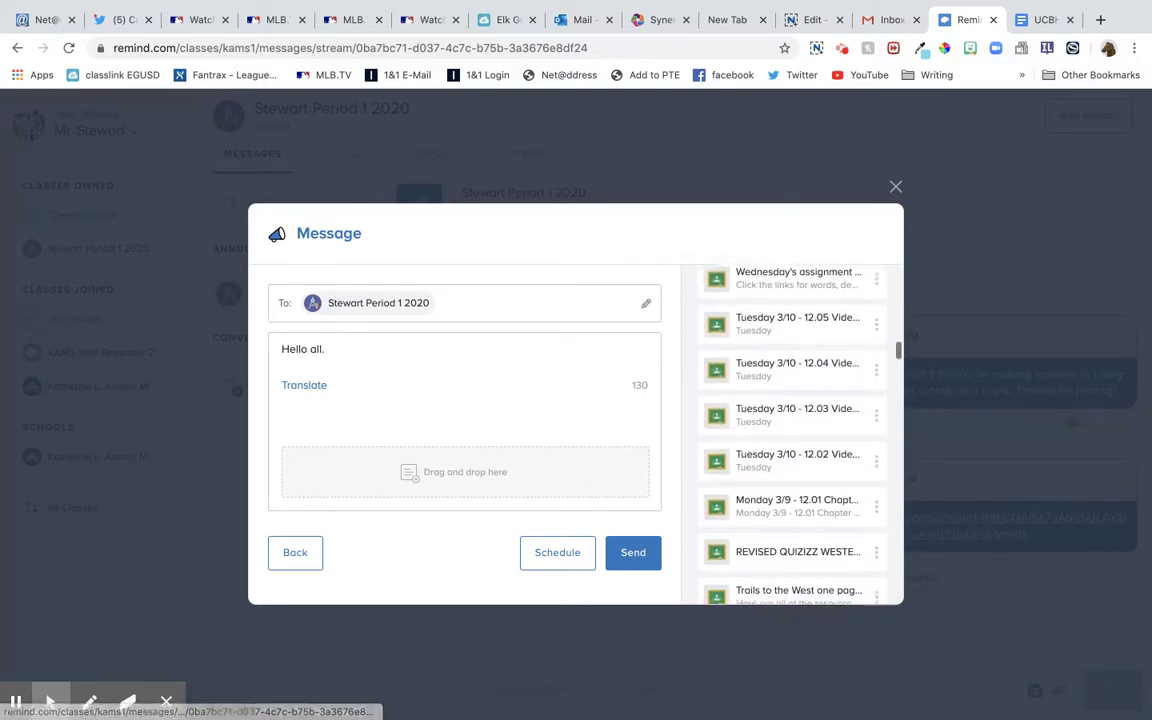
pyautogui.scroll(5, 790, 435)
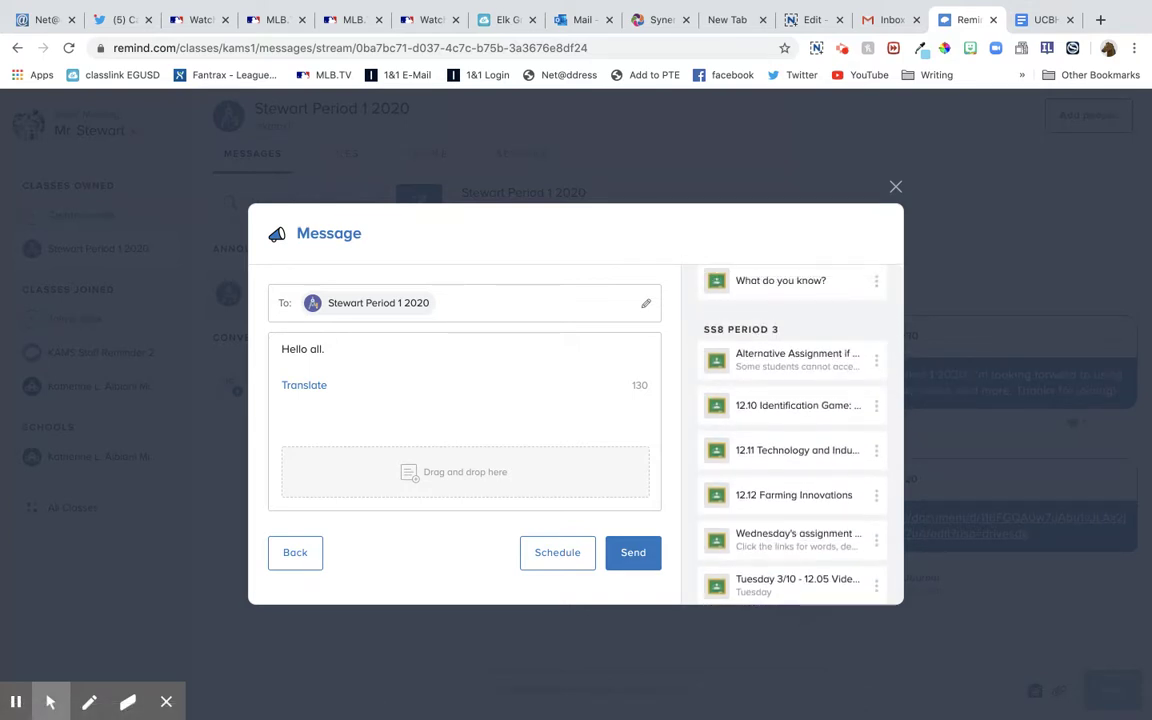
pyautogui.click(783, 368)
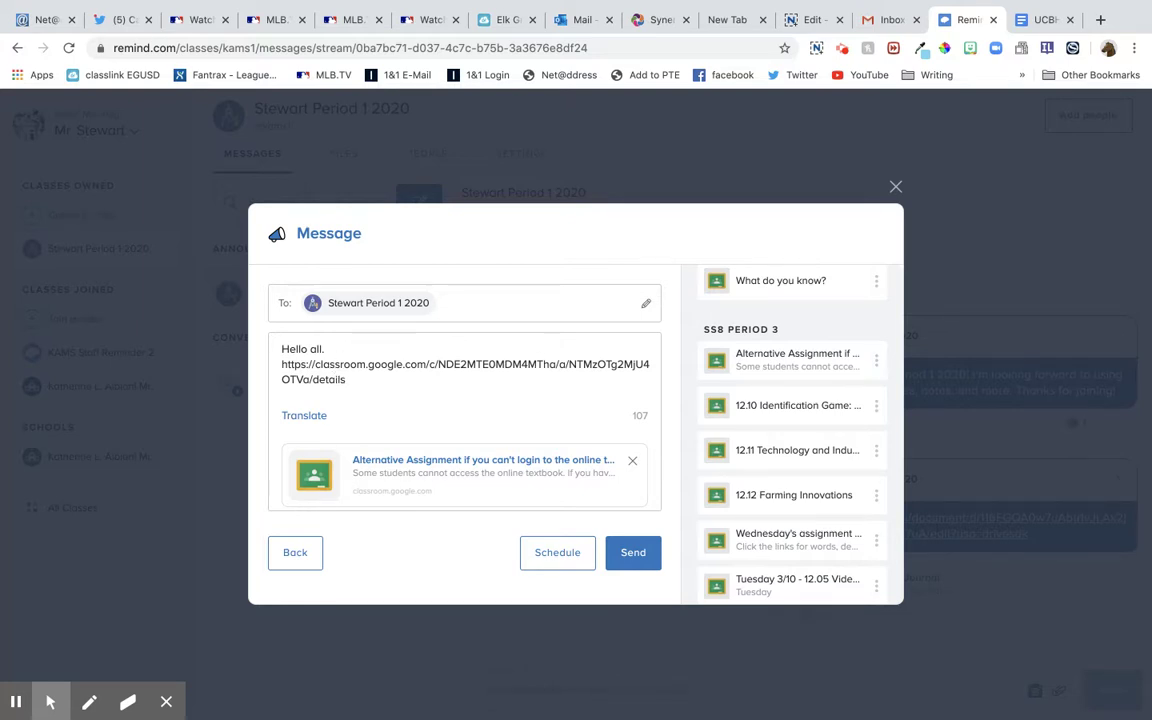
pyautogui.scroll(-5, 745, 344)
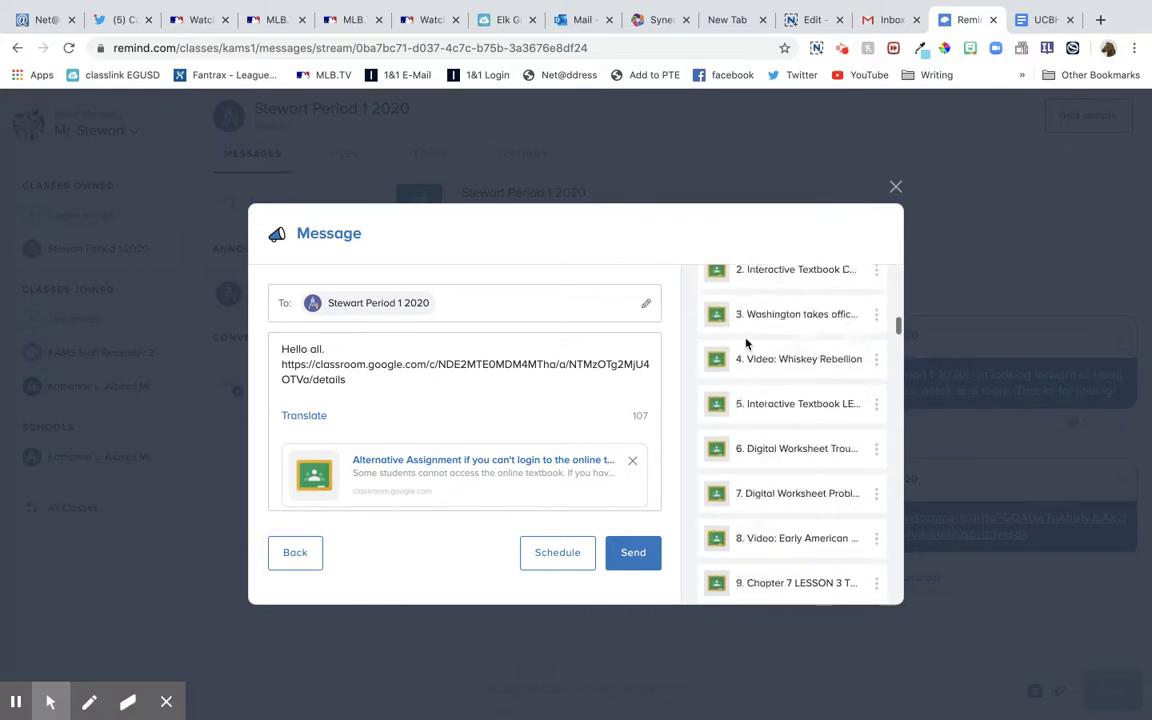
pyautogui.scroll(-3, 745, 344)
pyautogui.scroll(10, 730, 320)
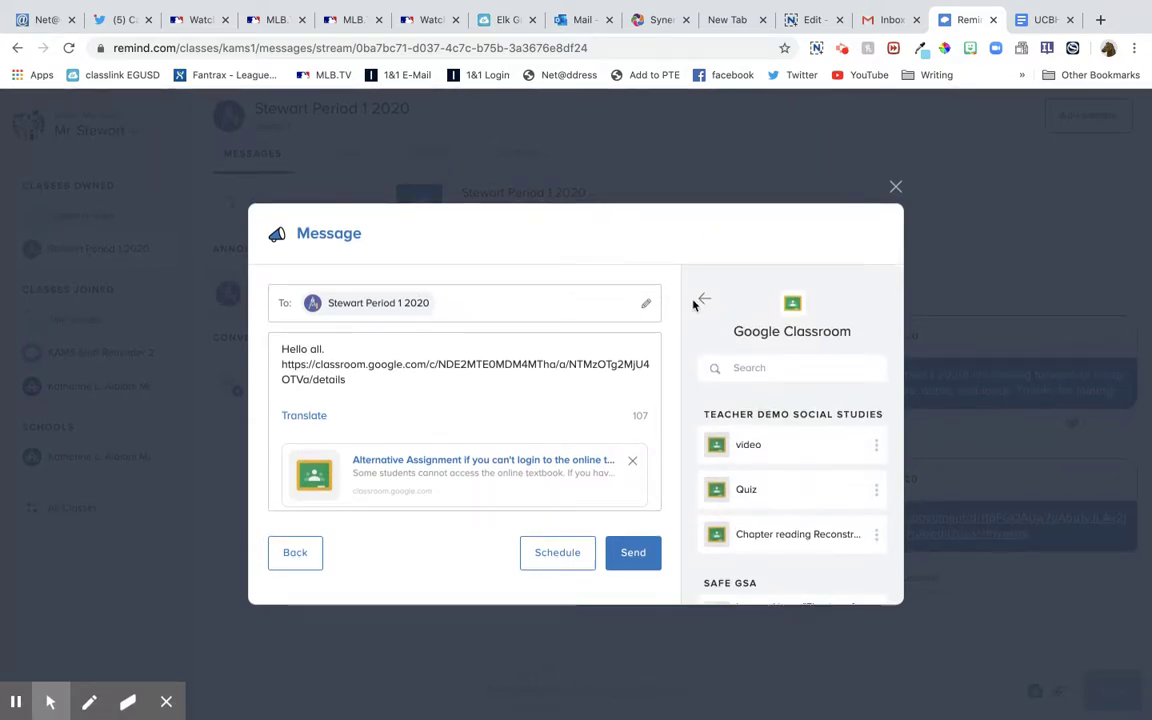
pyautogui.click(702, 300)
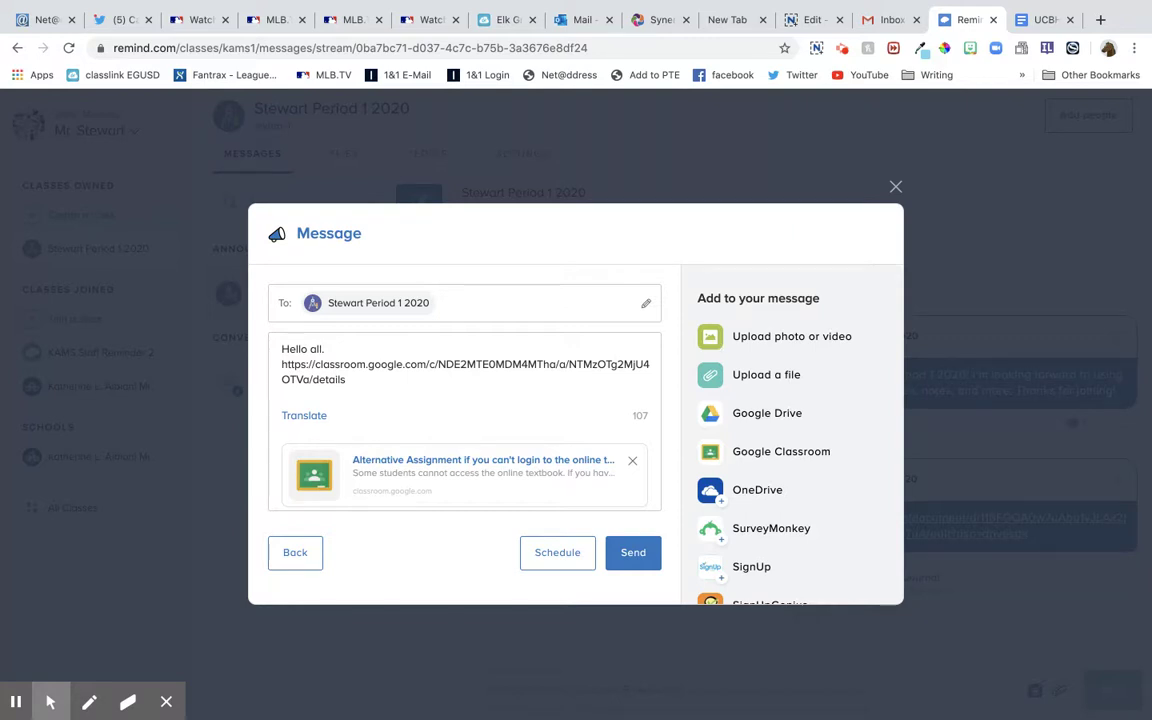
# Step: Search the computer for "pdf" and attach the printAssessment.pdf modified Oct 16, 2019 at 4:38 AM to the message
pyautogui.click(713, 378)
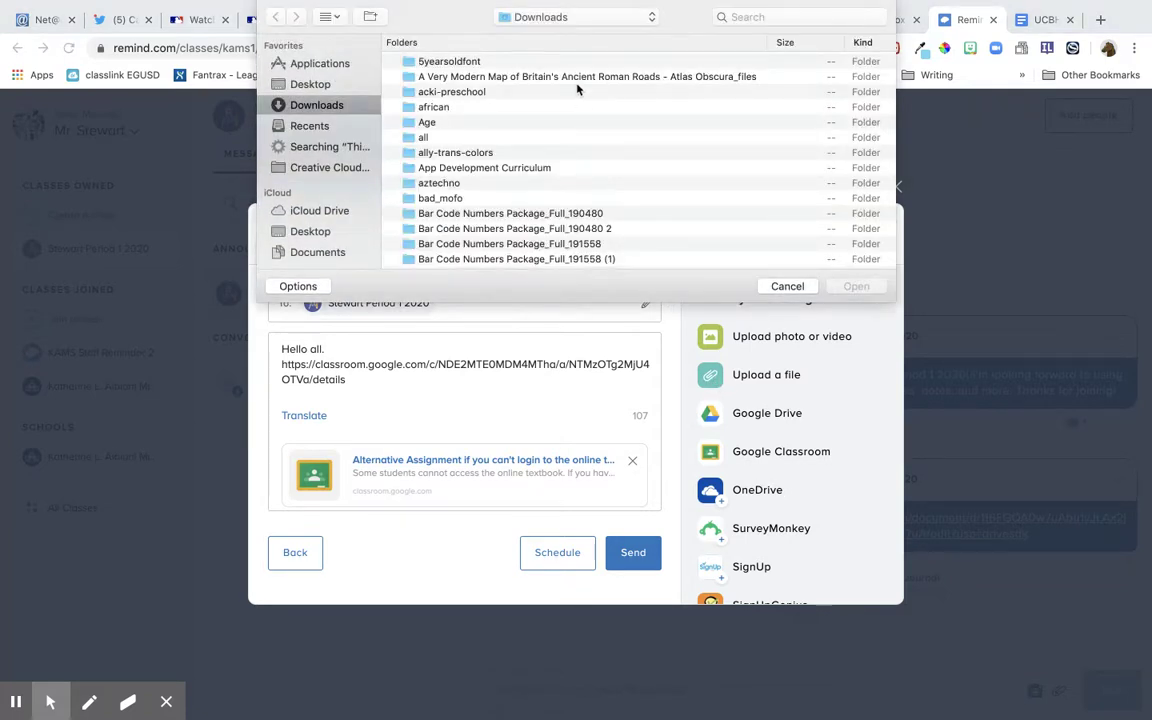
pyautogui.click(745, 16)
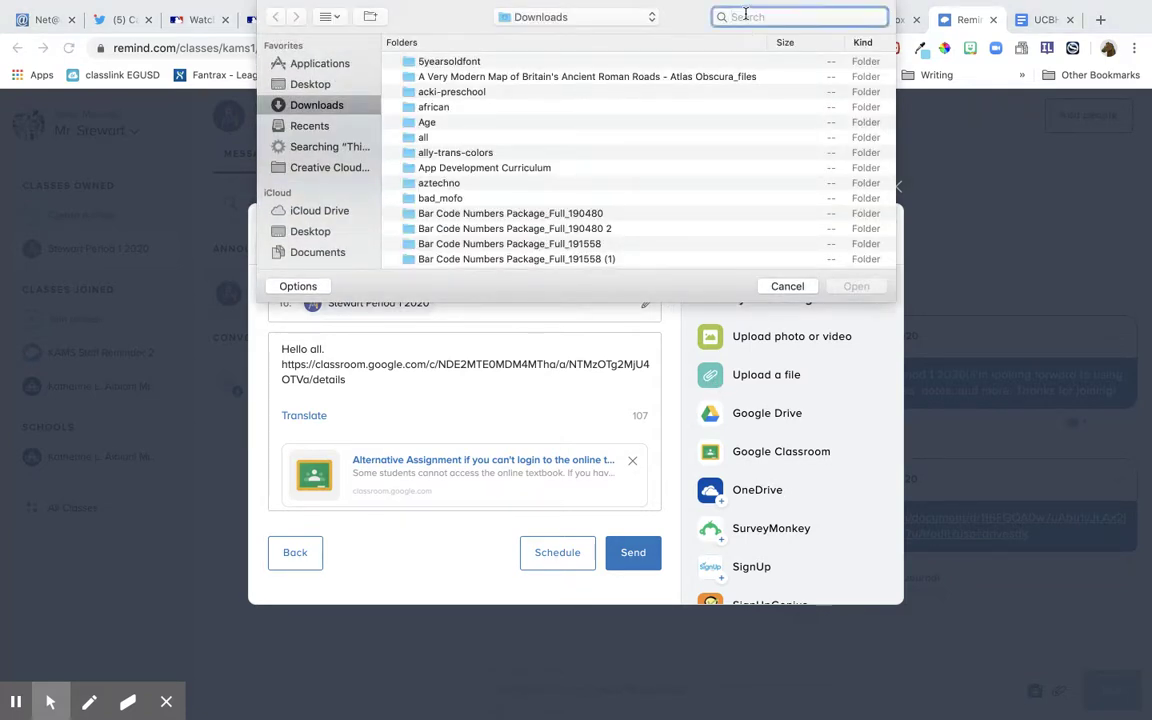
pyautogui.write('pdf')
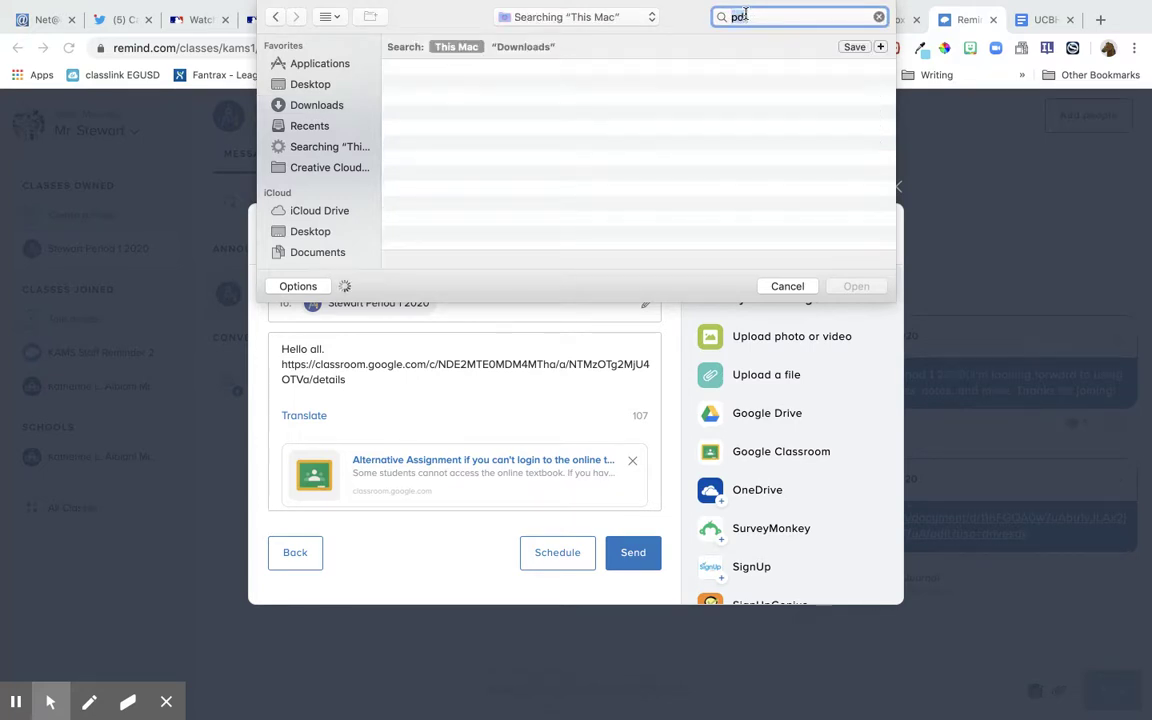
pyautogui.scroll(-3, 575, 150)
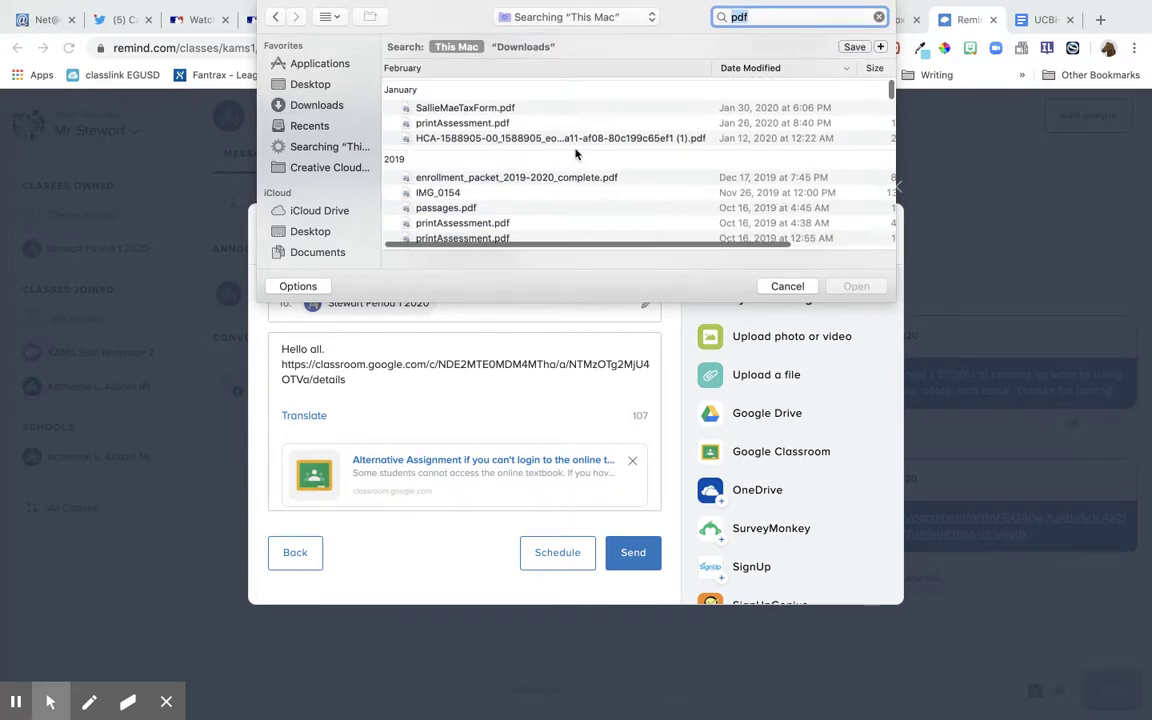
pyautogui.scroll(-1, 576, 150)
pyautogui.click(514, 199)
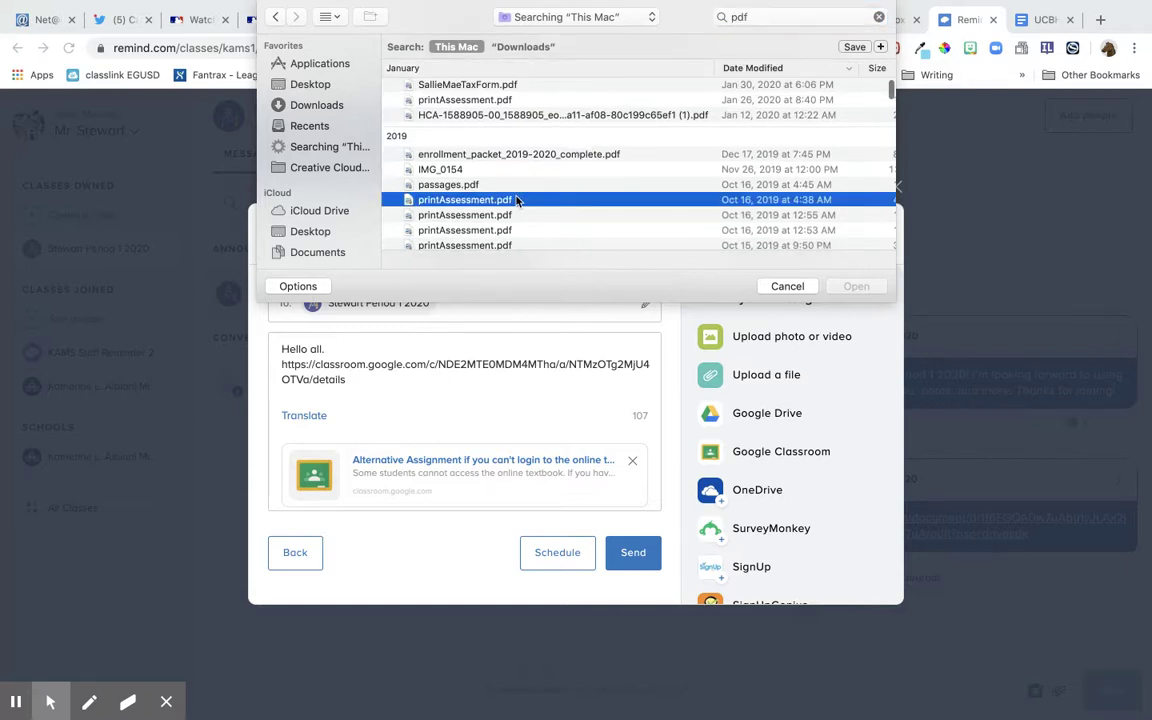
pyautogui.click(856, 287)
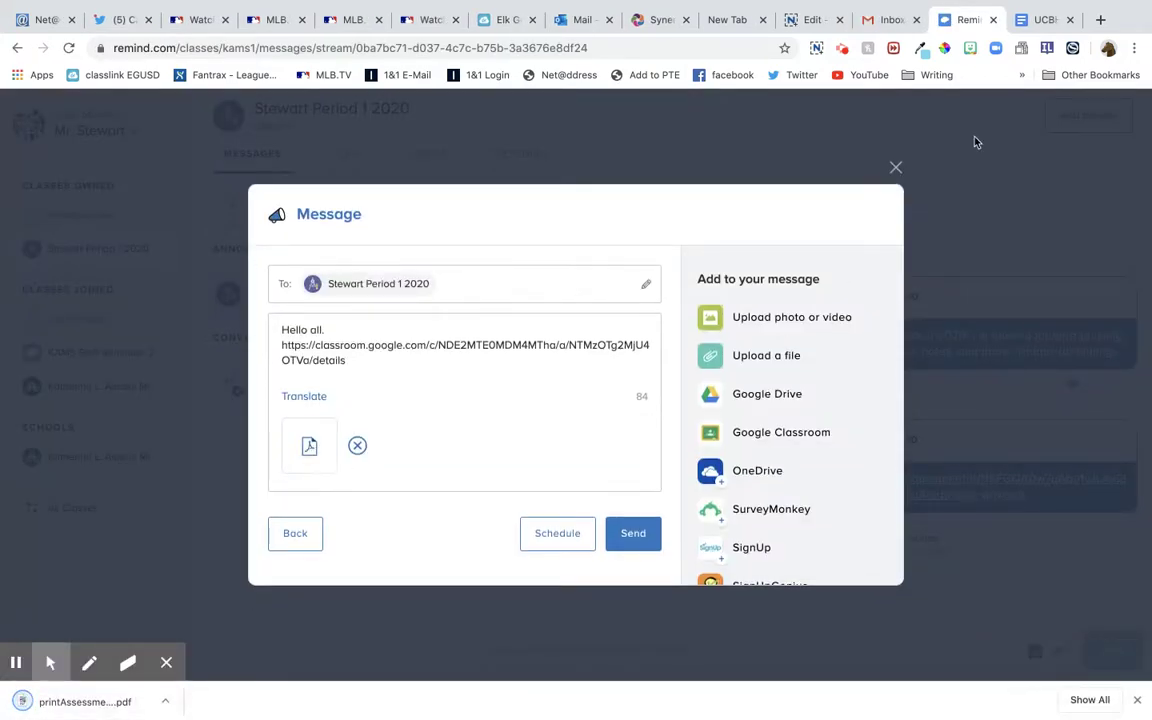
# Step: Look at the journal assignment document and the downloaded printAssessment PDF, and return to the message draft
pyautogui.click(1043, 20)
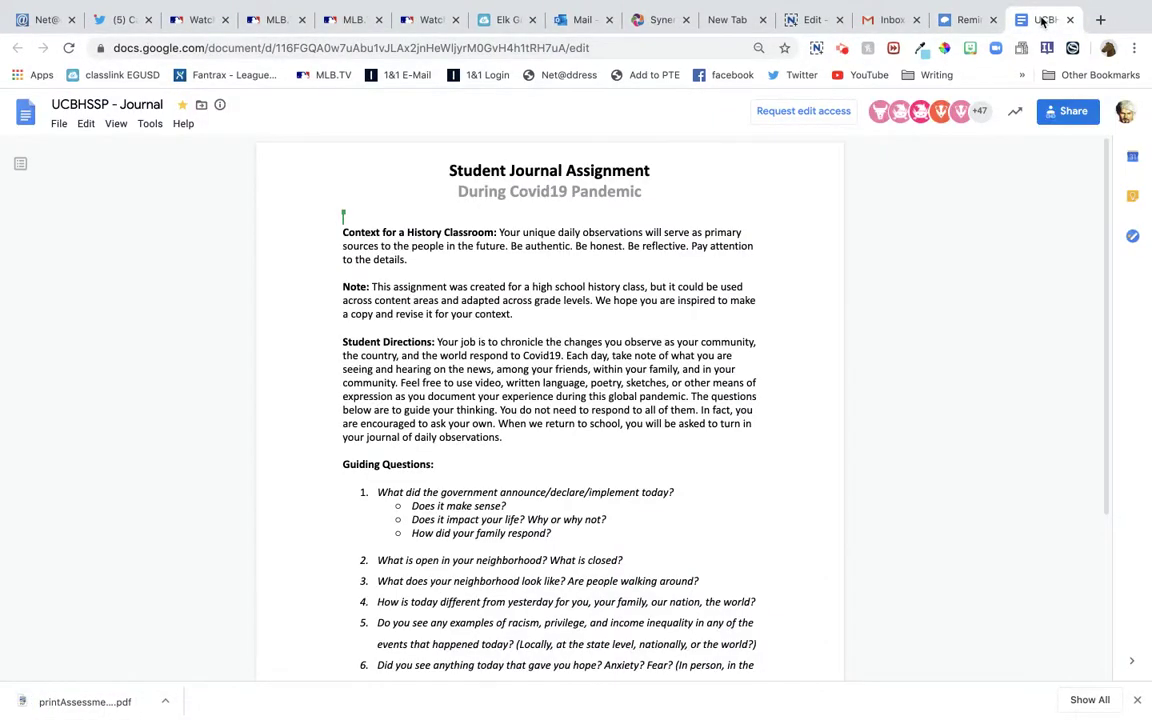
pyautogui.click(972, 20)
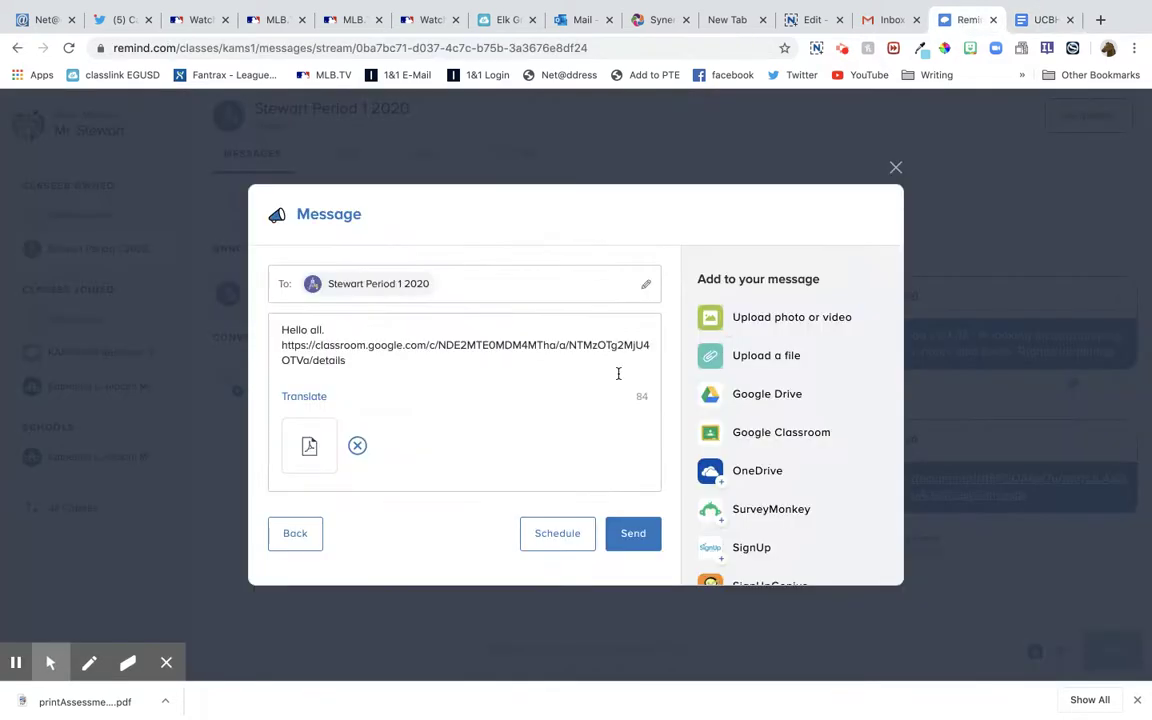
pyautogui.click(85, 702)
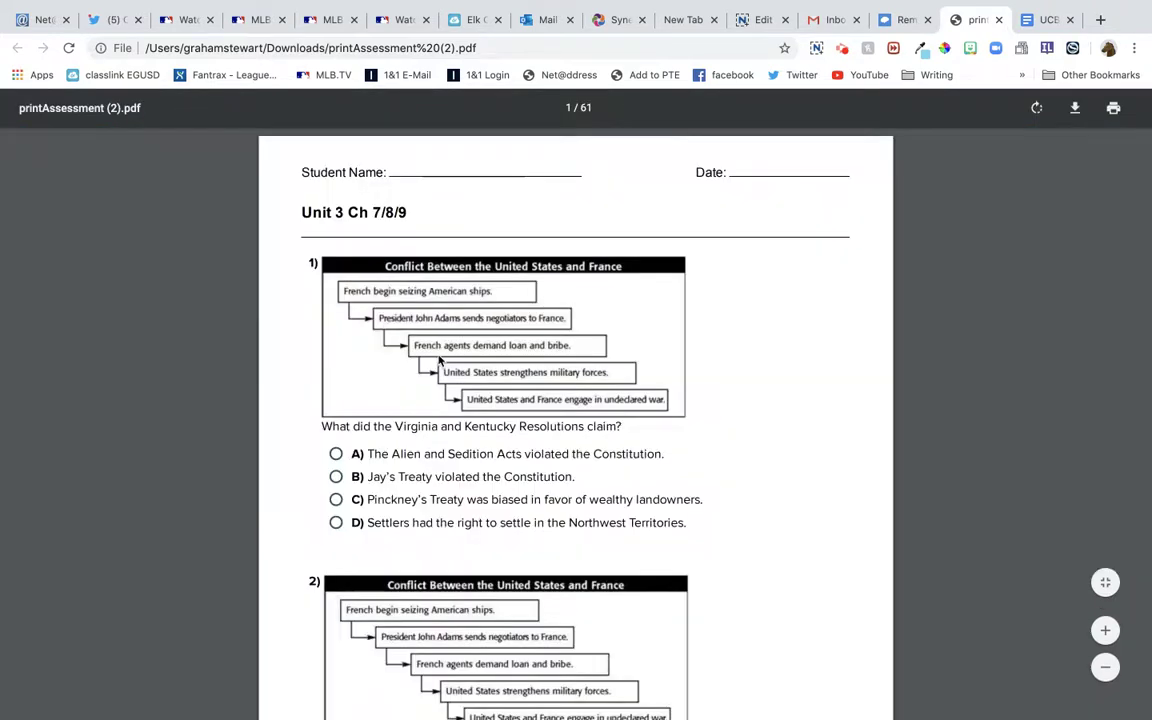
pyautogui.scroll(-1, 503, 393)
pyautogui.scroll(1, 503, 393)
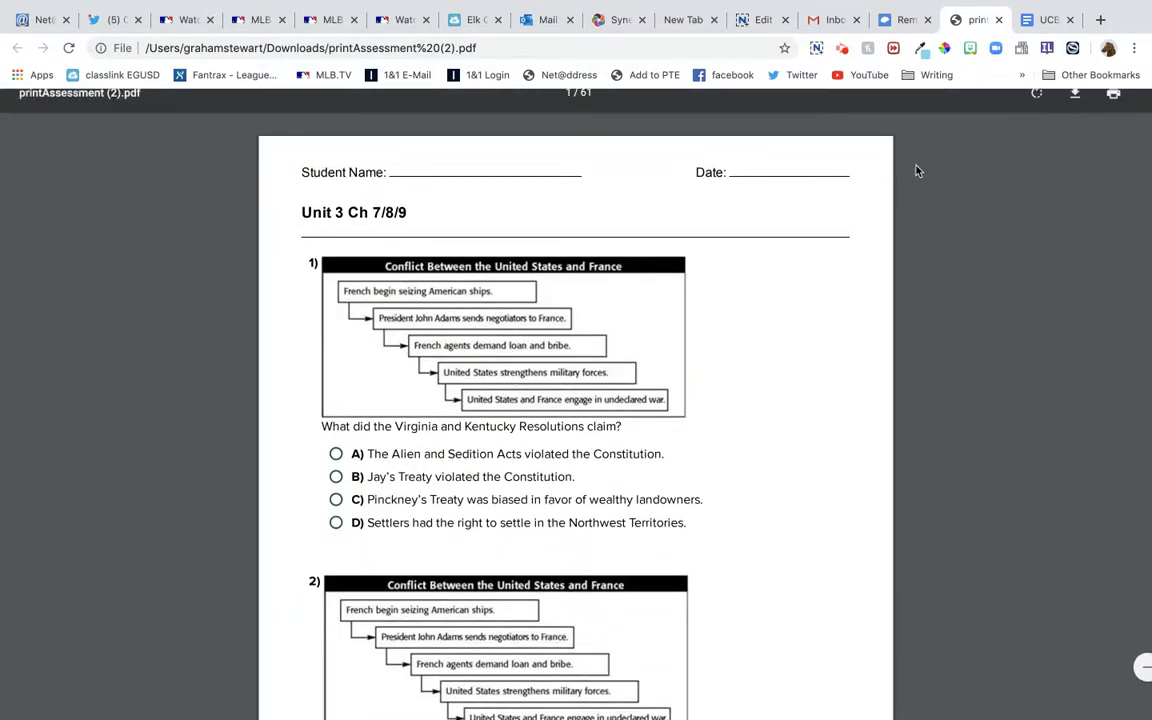
pyautogui.click(905, 22)
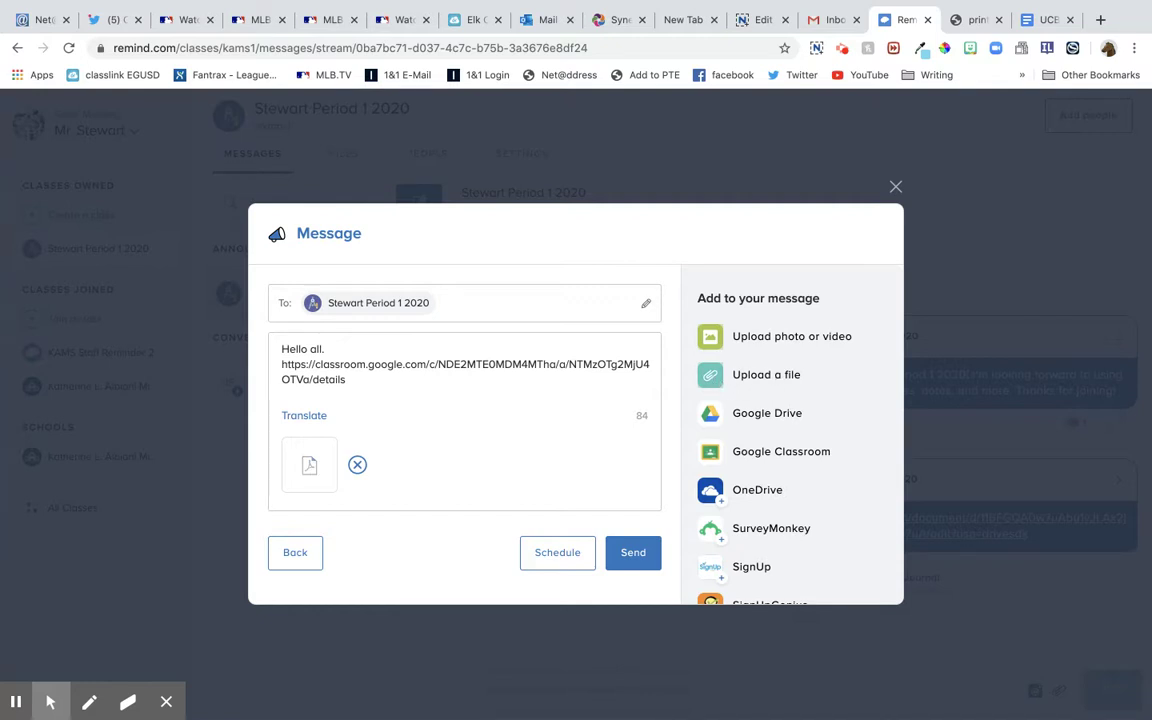
# Step: Add the Google Drive file "Copy of Podcast Review Form" to the message and separate the two links with a blank line
pyautogui.click(711, 412)
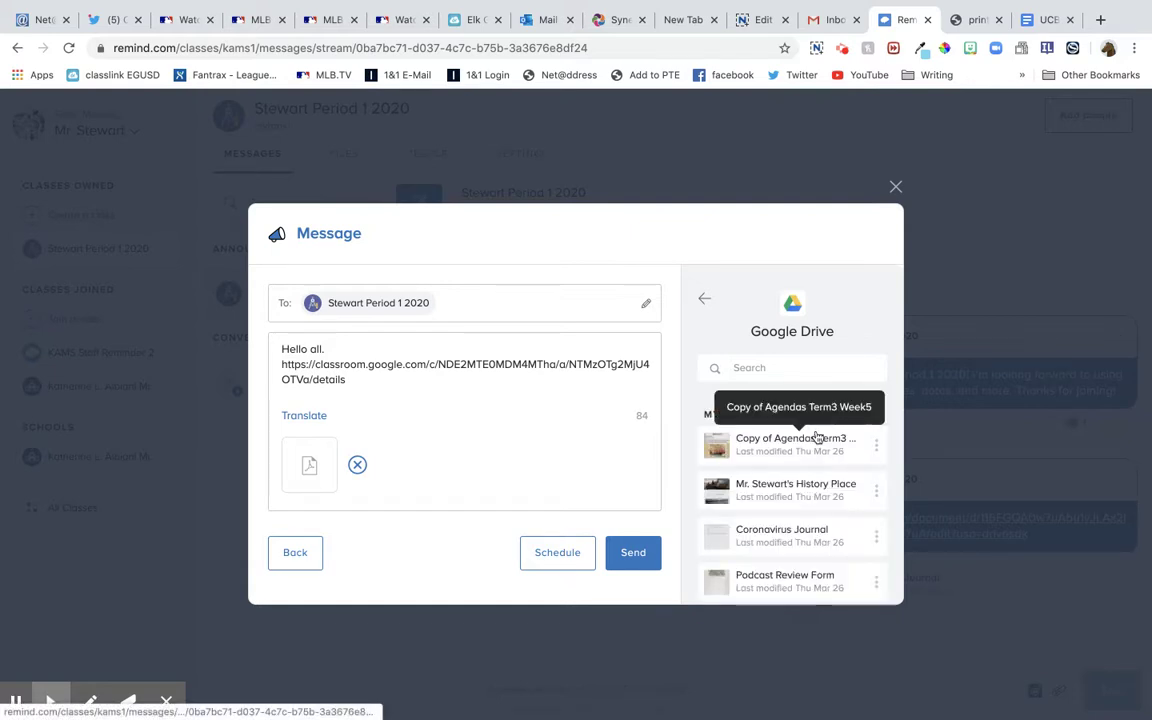
pyautogui.scroll(-1, 805, 437)
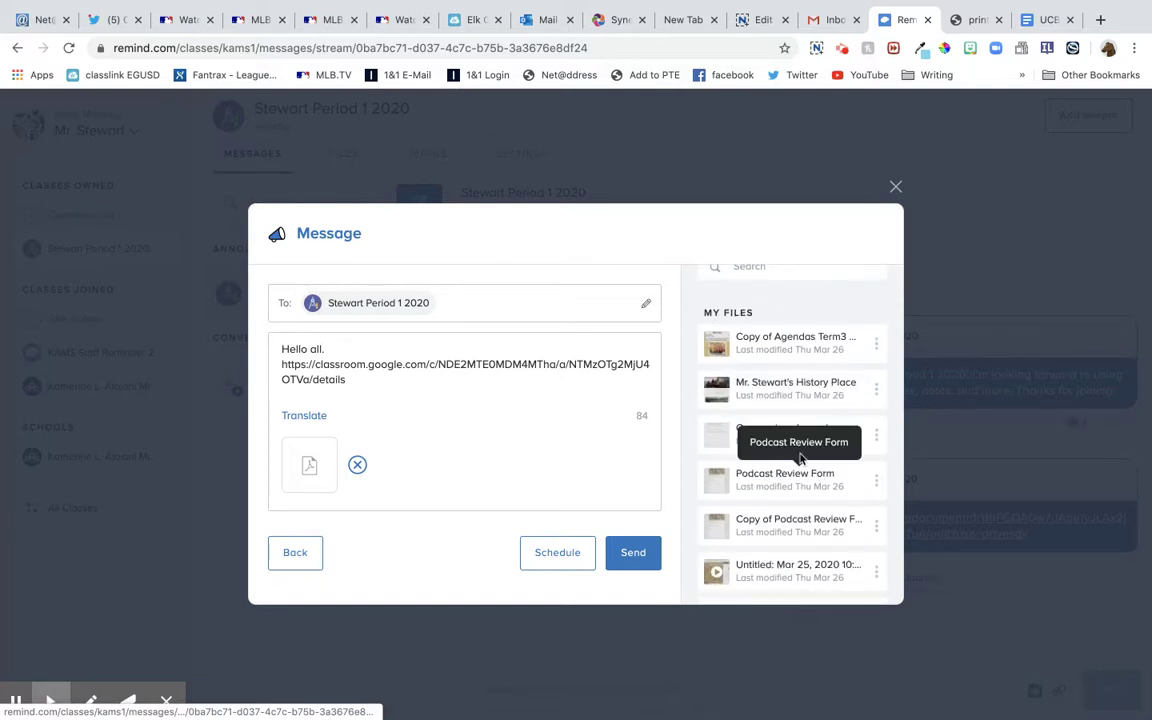
pyautogui.scroll(-1, 820, 486)
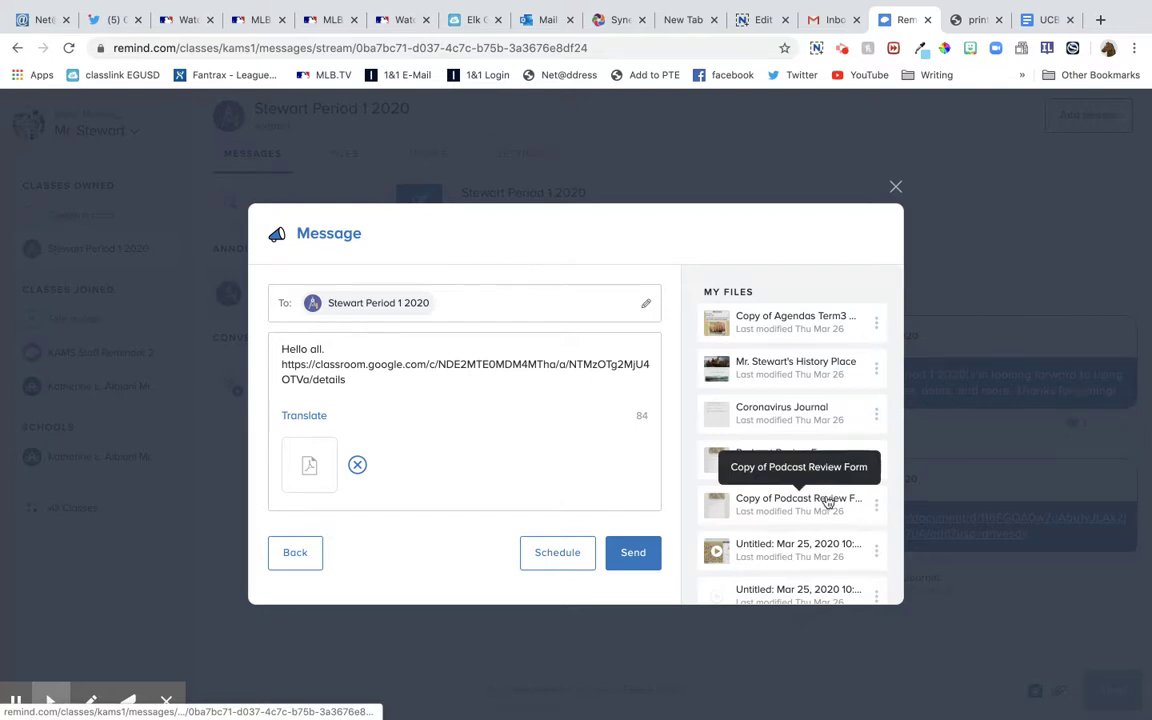
pyautogui.click(828, 502)
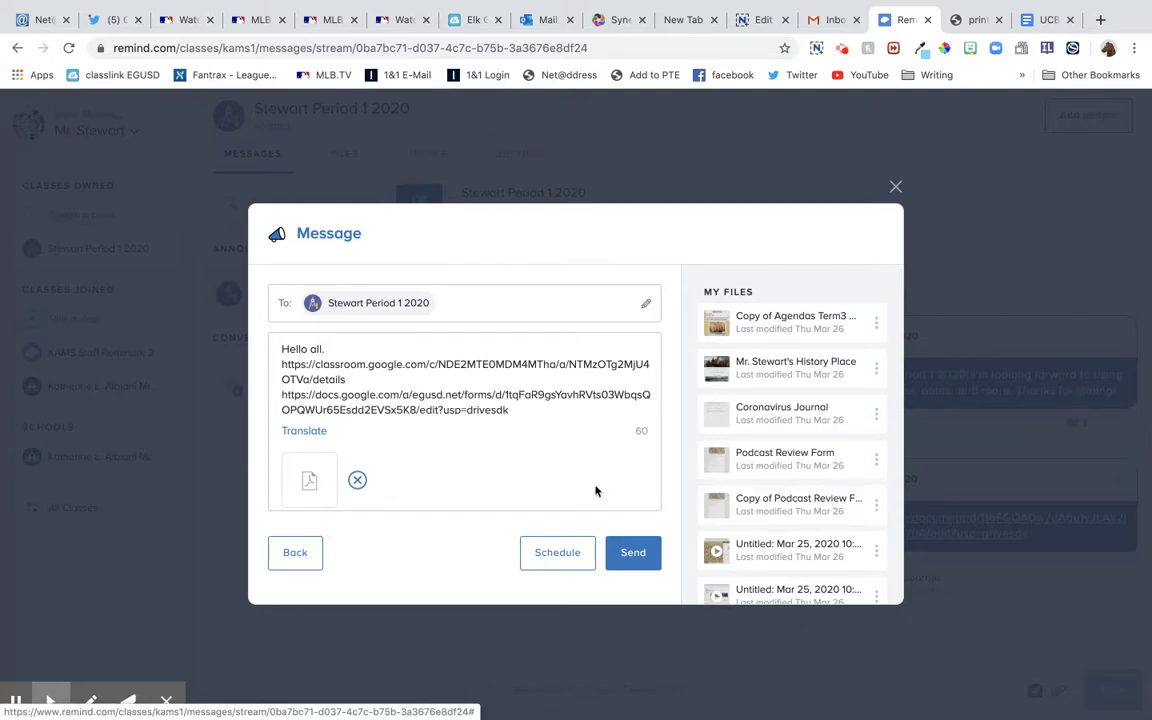
pyautogui.click(379, 385)
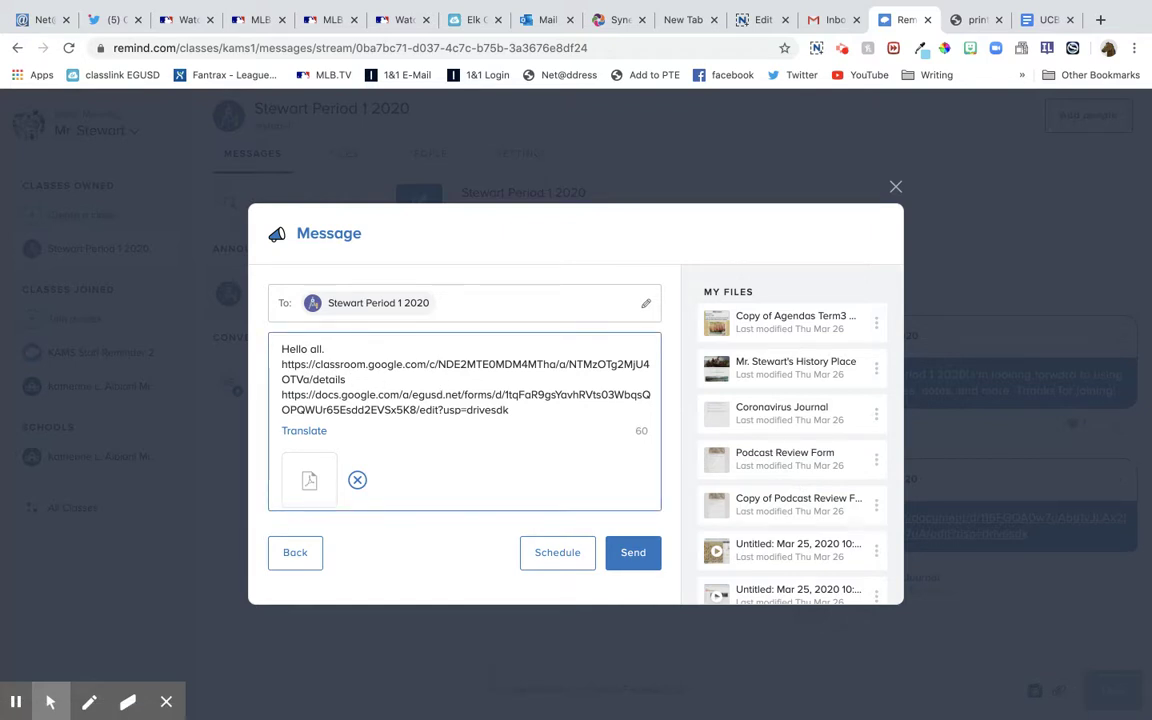
pyautogui.press('Return')
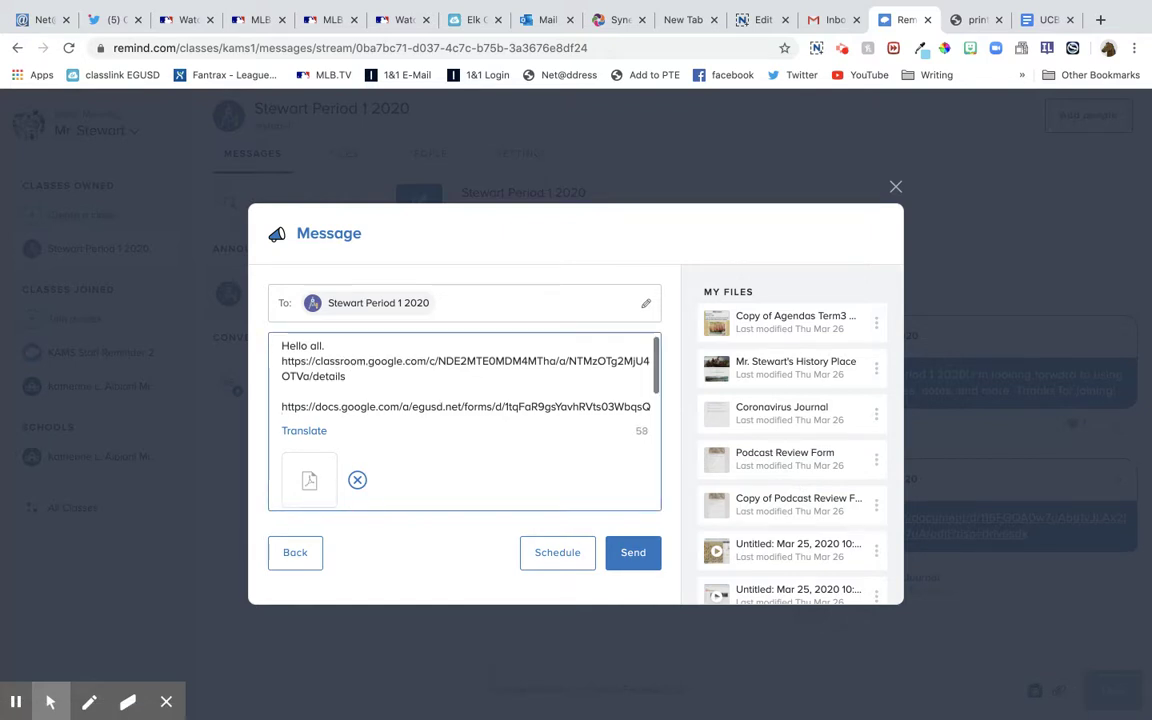
pyautogui.scroll(-1, 418, 352)
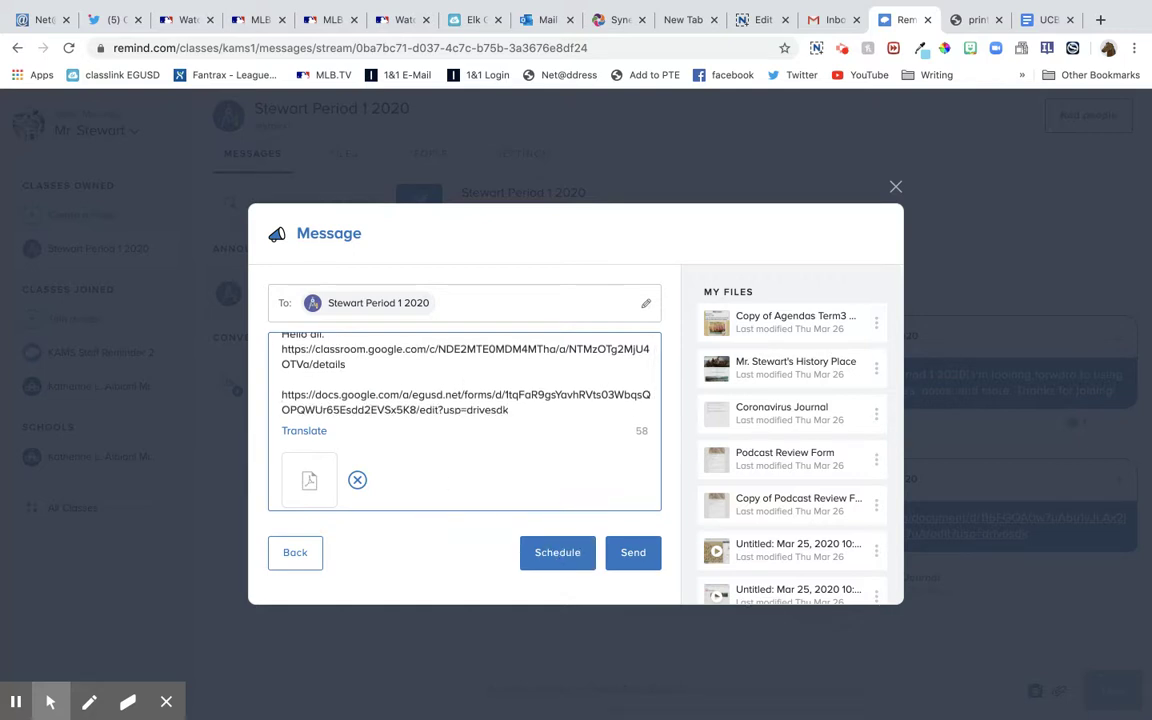
# Step: Check the message's scheduling options, dismiss them, and send the announcement to the class immediately
pyautogui.click(557, 553)
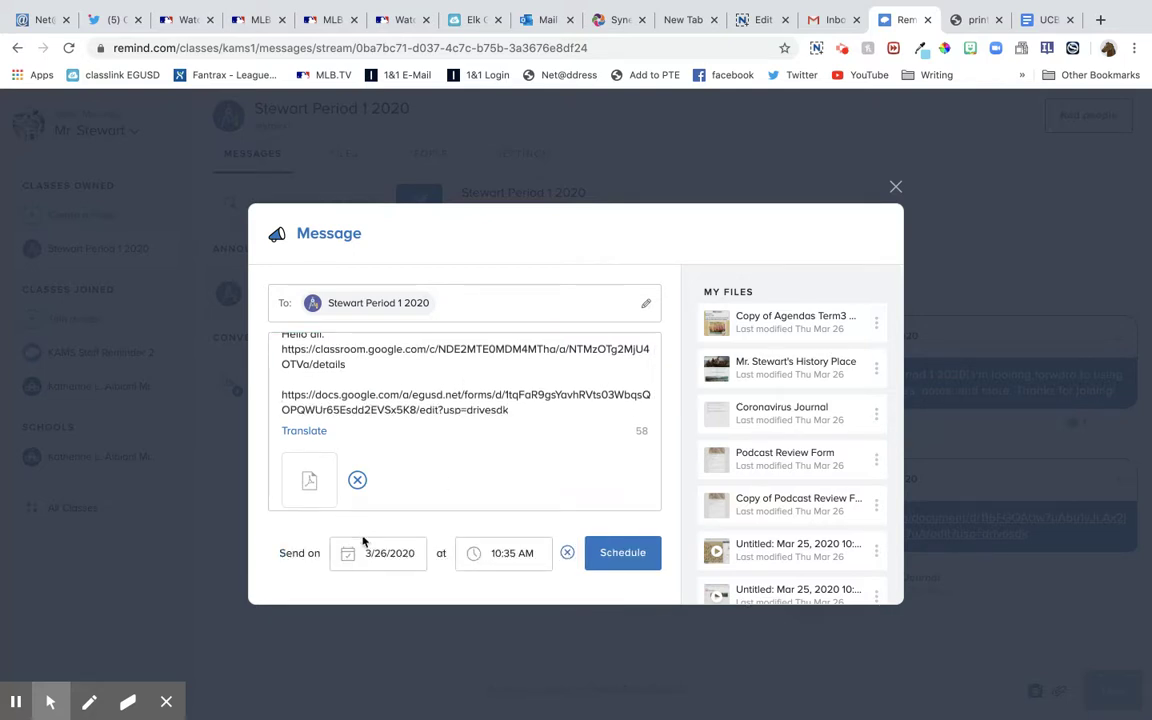
pyautogui.click(568, 555)
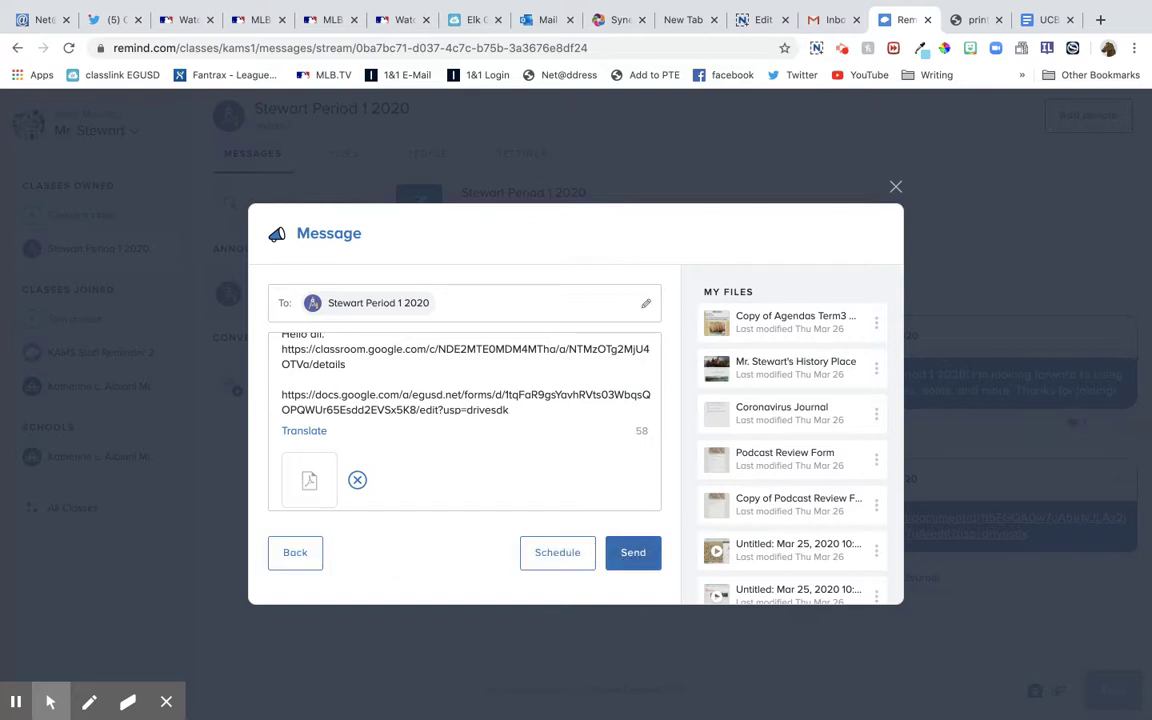
pyautogui.click(633, 552)
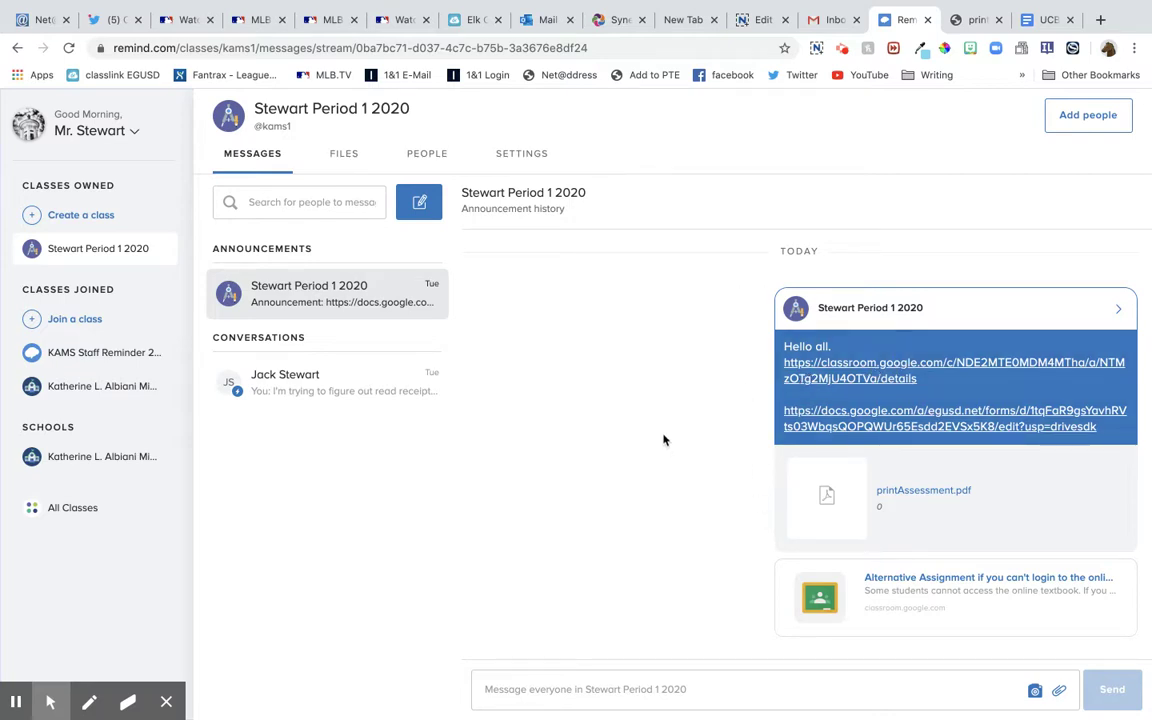
# Step: Compose a new class announcement reading "What was the biggest difference between the north and the south in 1840?"
pyautogui.click(972, 690)
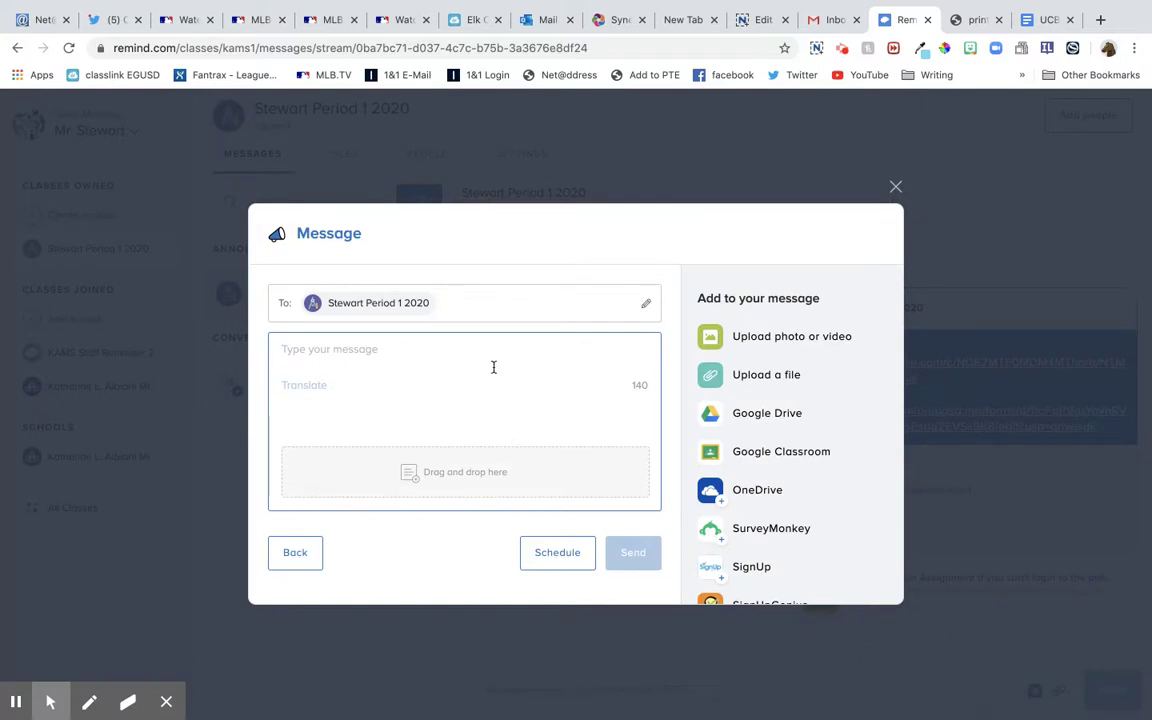
pyautogui.write('Waht w')
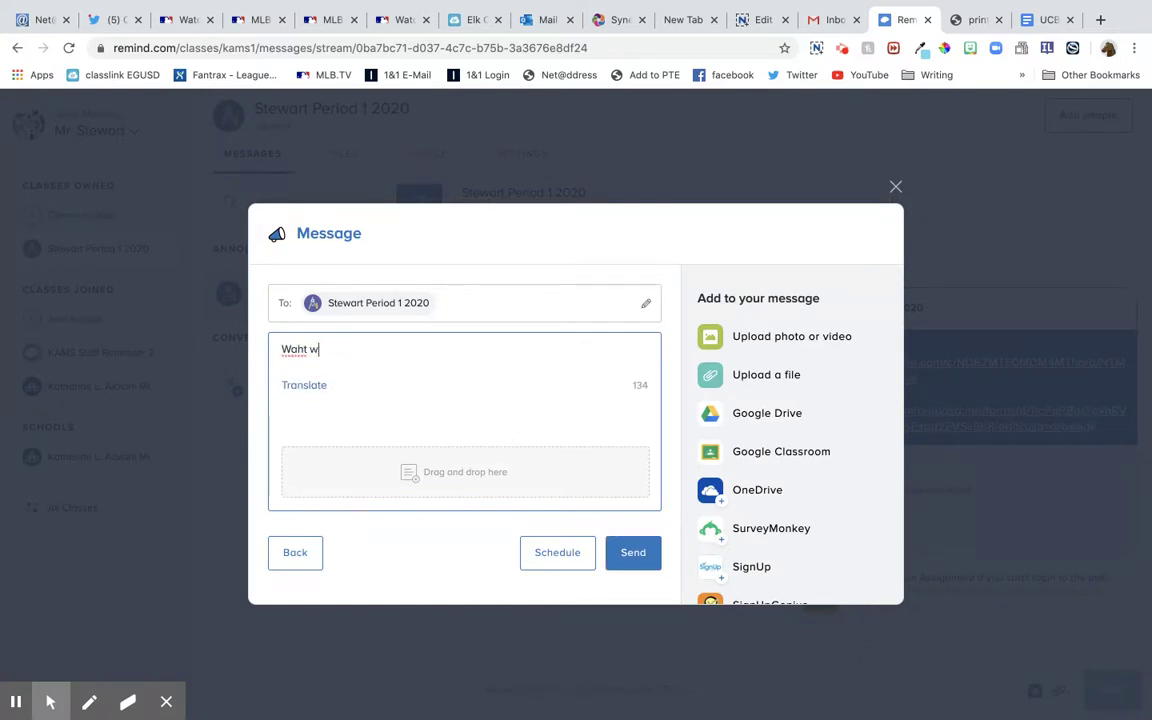
pyautogui.press('BackSpace')
pyautogui.press('BackSpace')
pyautogui.write('at was the biggest')
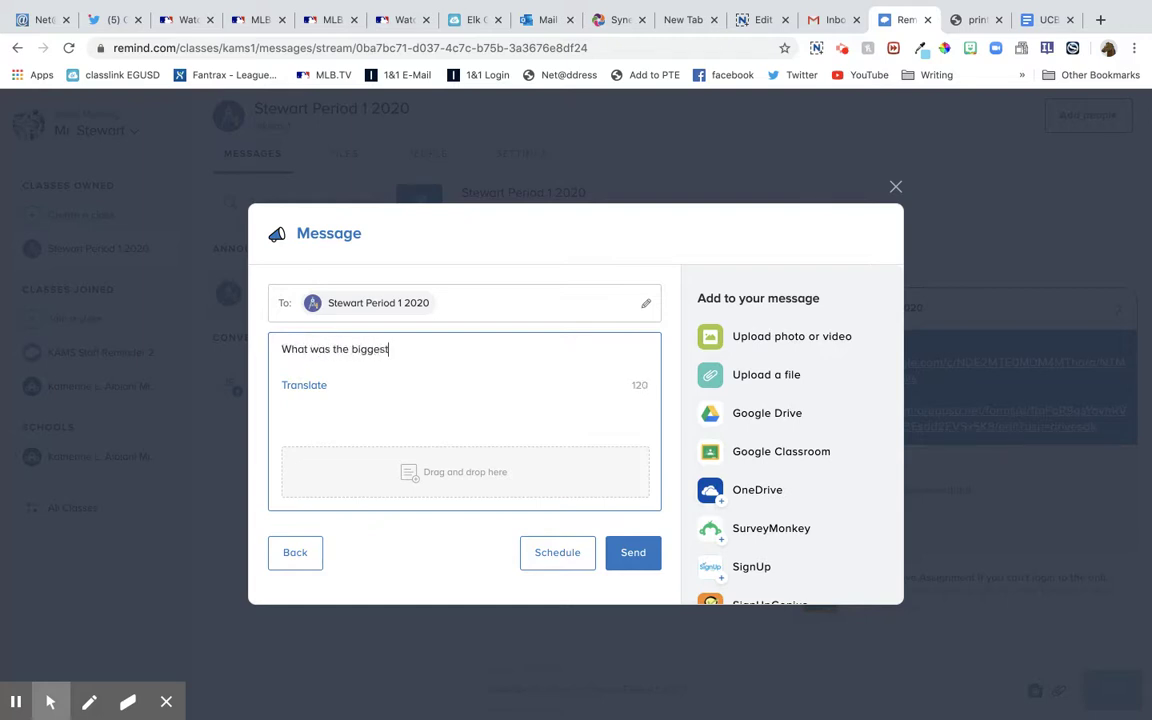
pyautogui.write(' differenc e between')
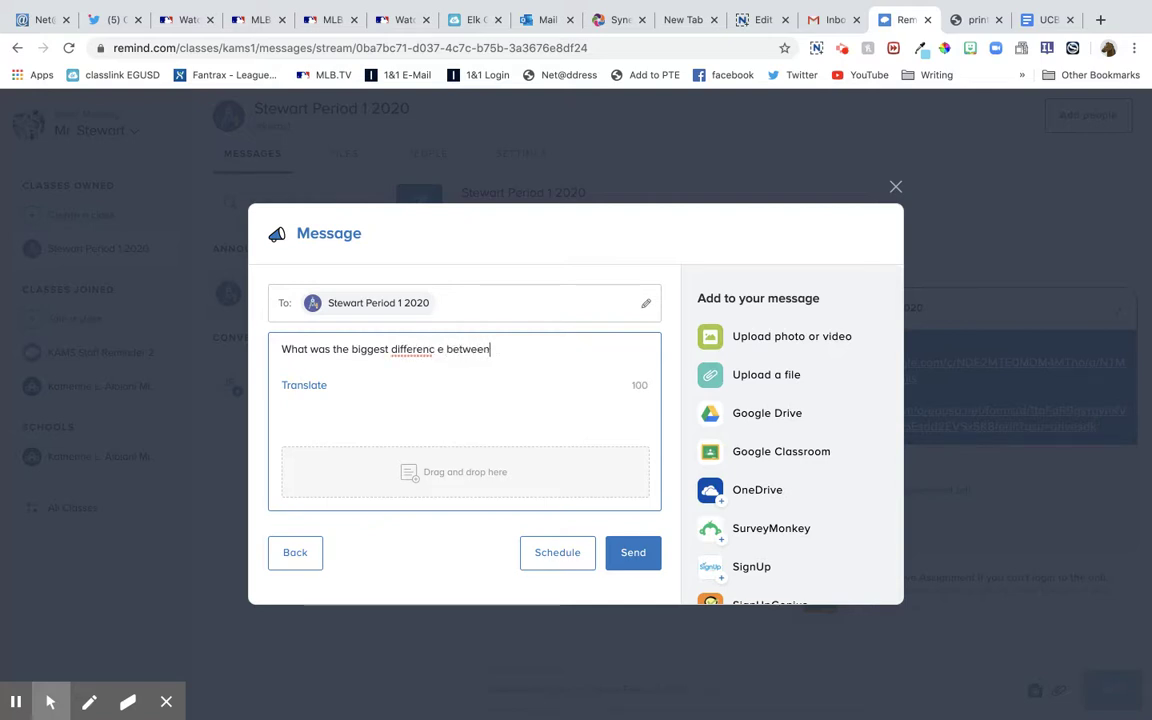
pyautogui.write(' the north an')
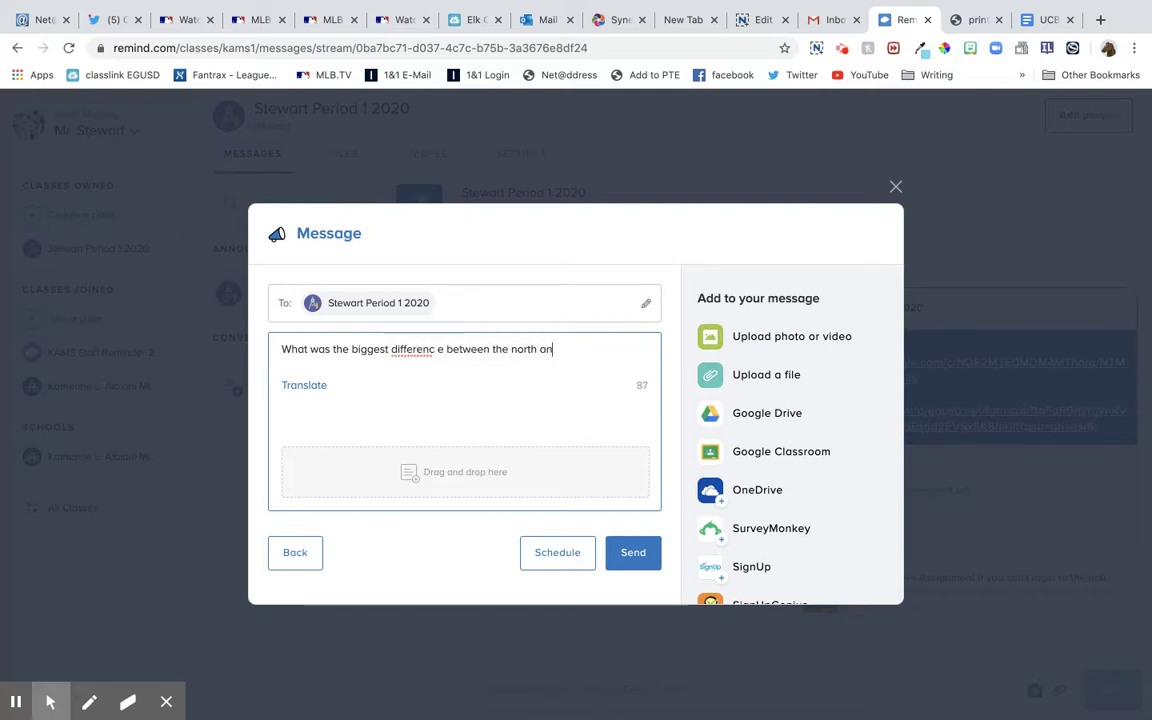
pyautogui.write('d the south ')
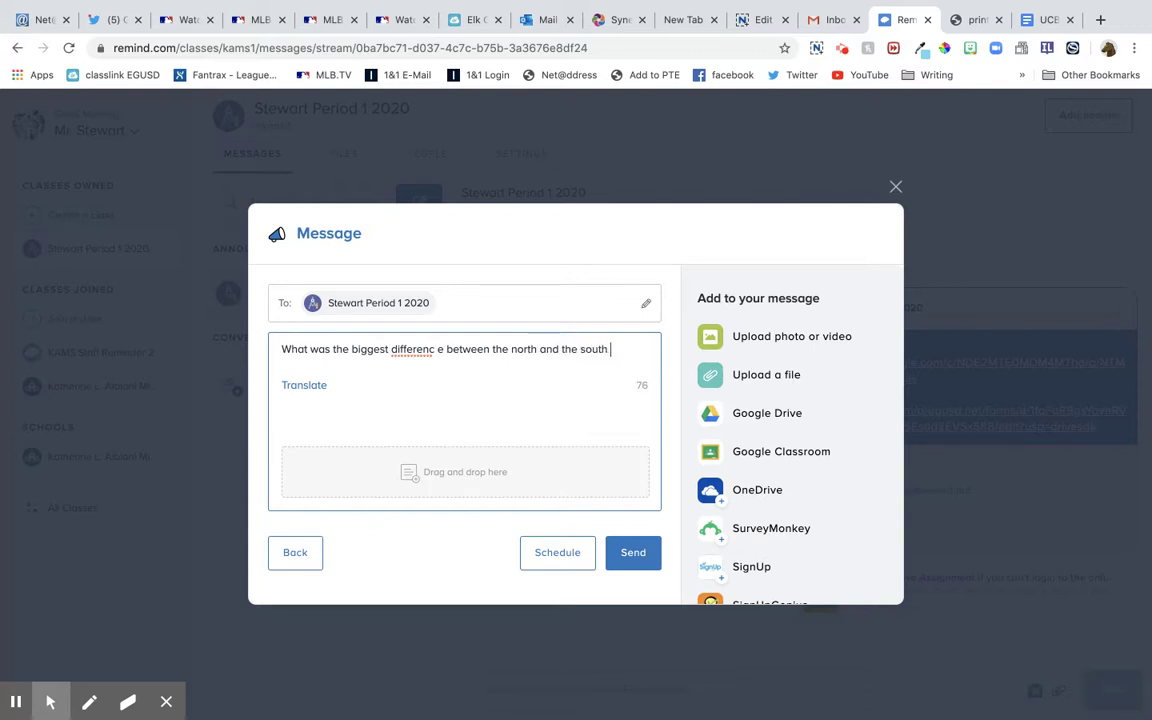
pyautogui.write('in 1840')
pyautogui.click(440, 349)
pyautogui.press('BackSpace')
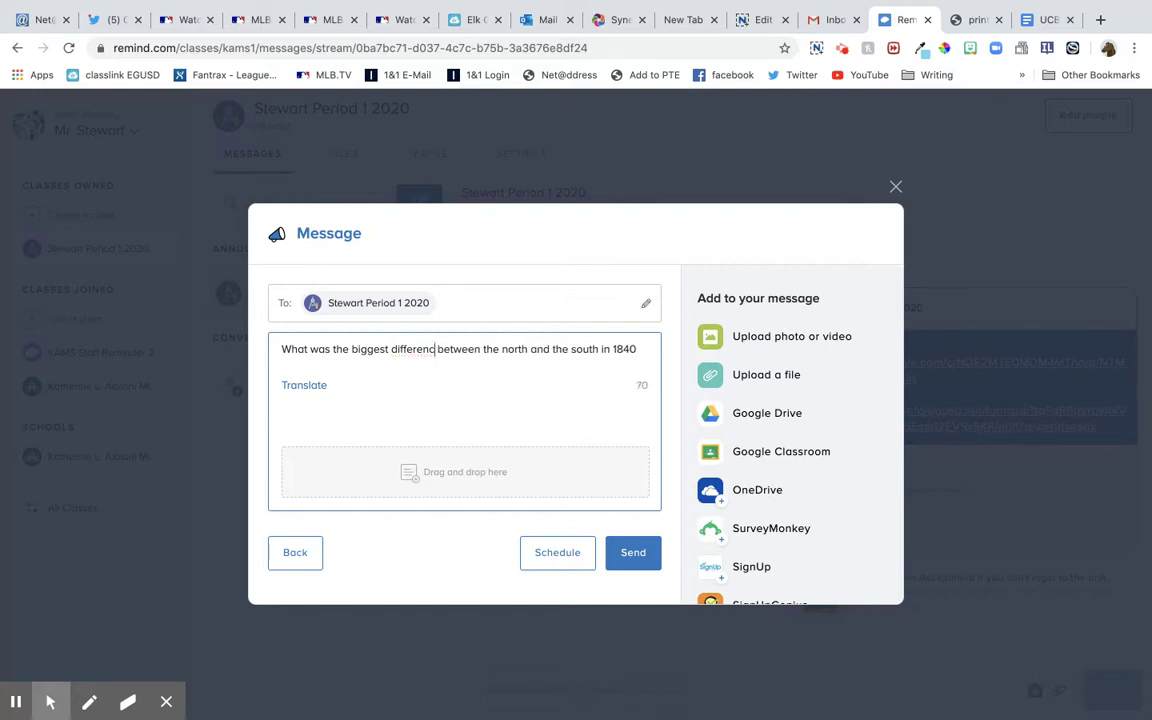
pyautogui.click(644, 349)
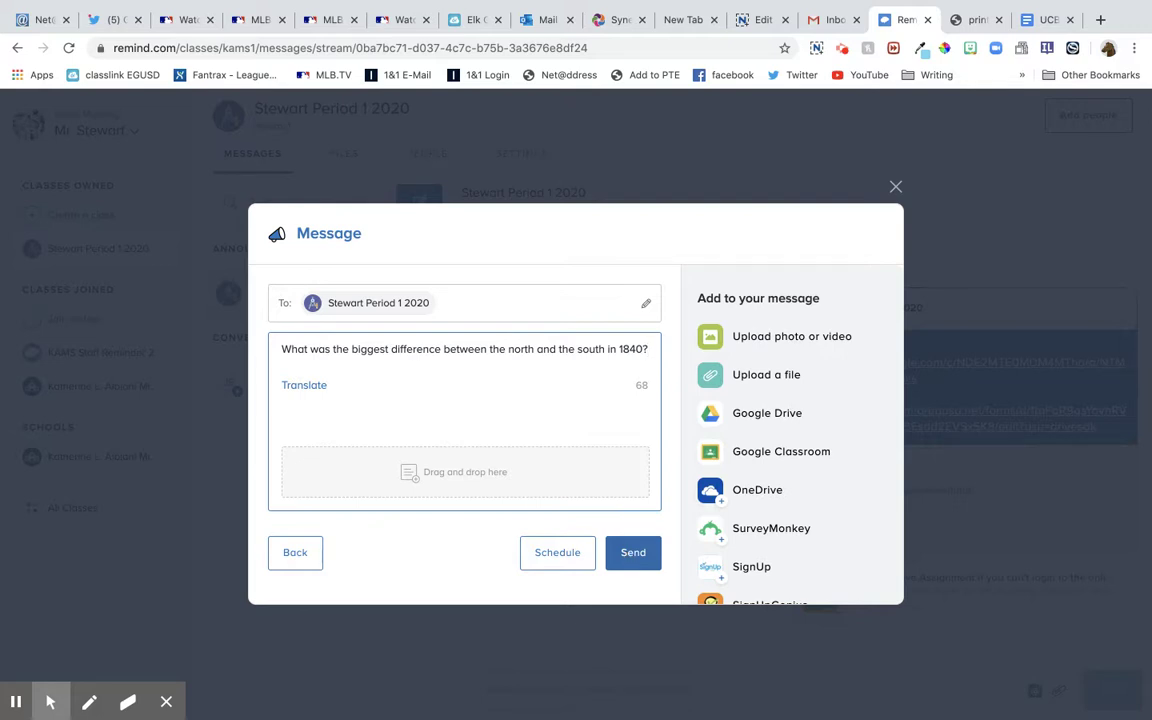
# Step: Send the question to the class and look through the announcement history
pyautogui.click(633, 553)
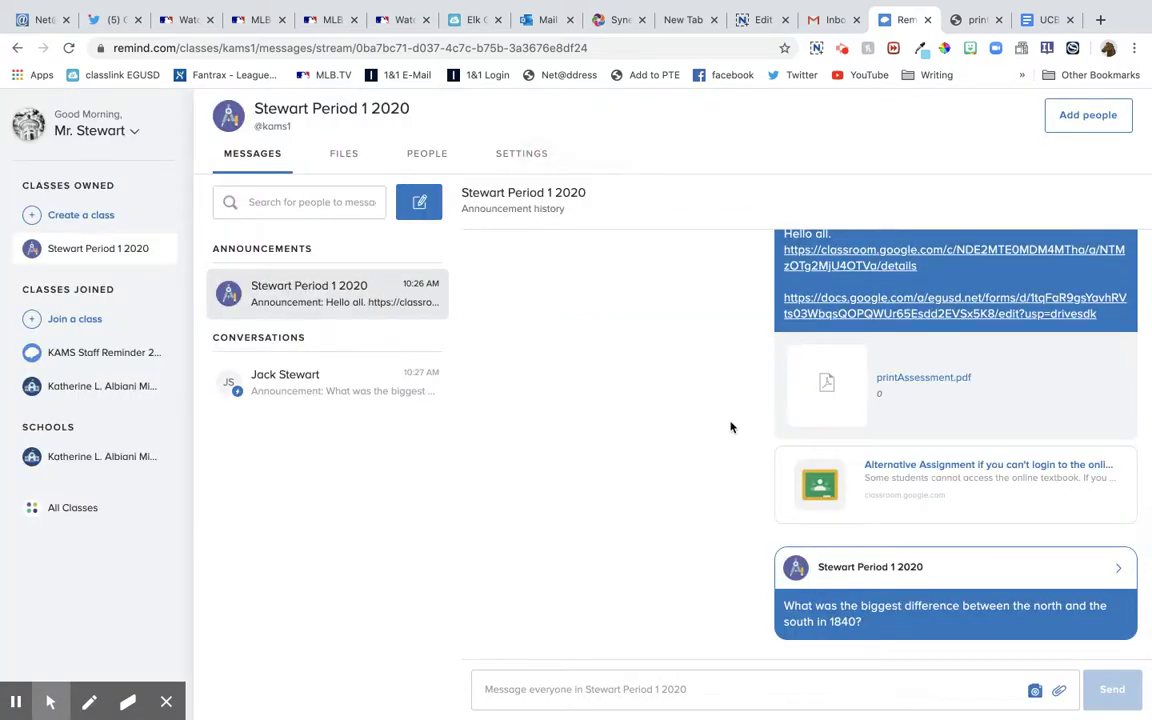
pyautogui.scroll(-2, 830, 460)
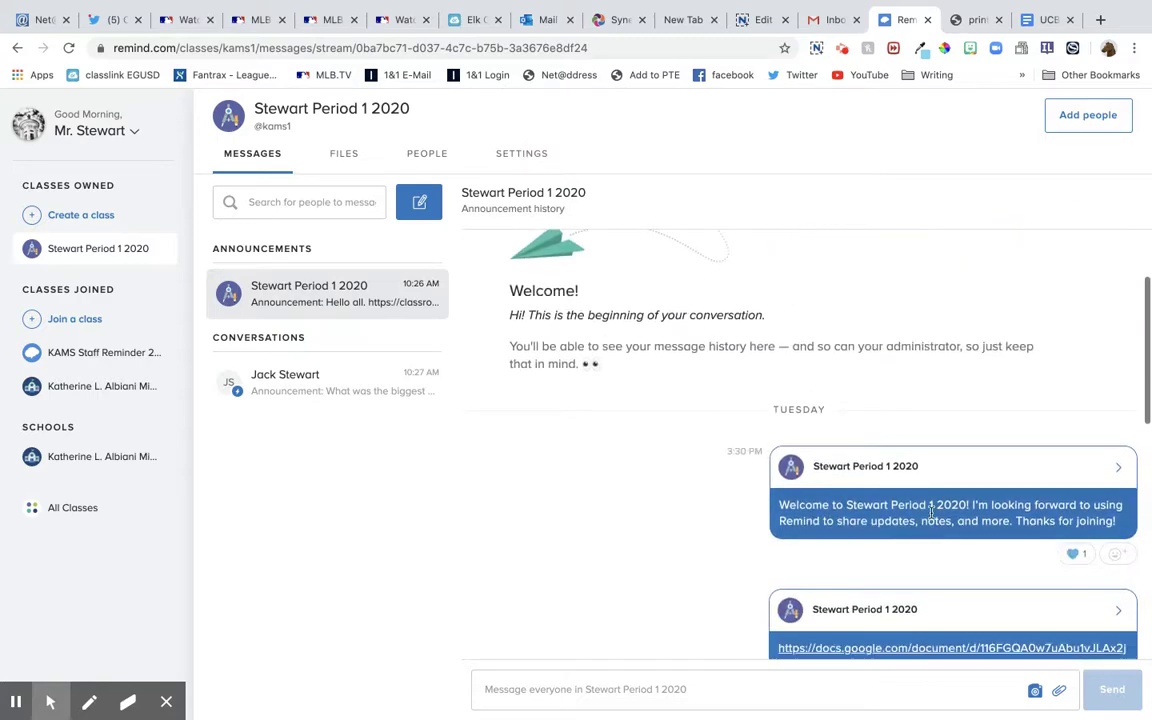
pyautogui.scroll(-10, 571, 483)
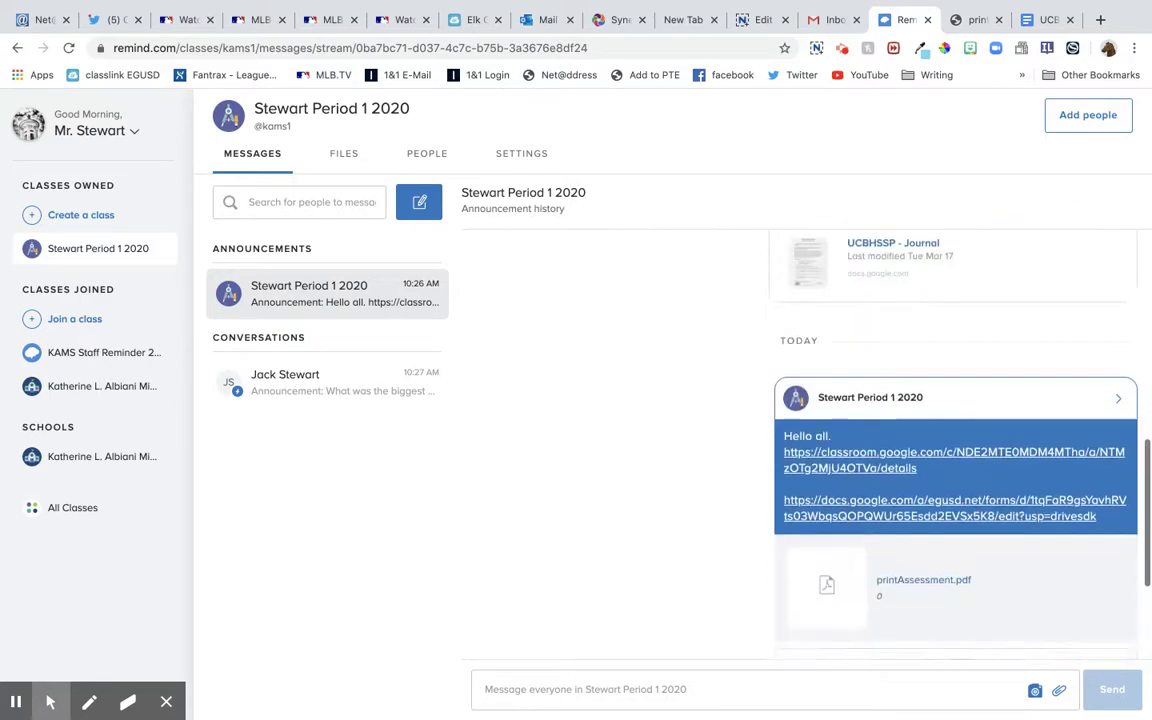